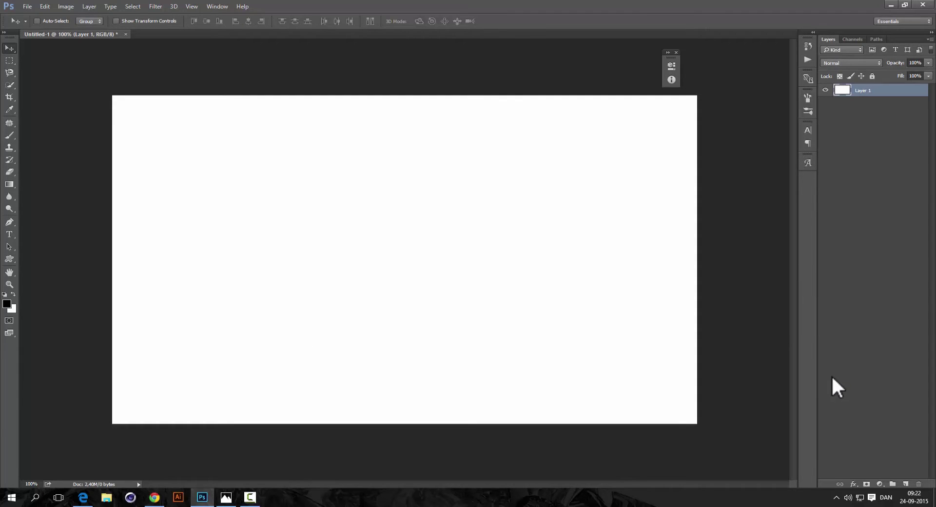
# Step: Colorize the background layer with Hue 44, Saturation 44 and Lightness -11 for a pale cream tint
pyautogui.press('ctrl')
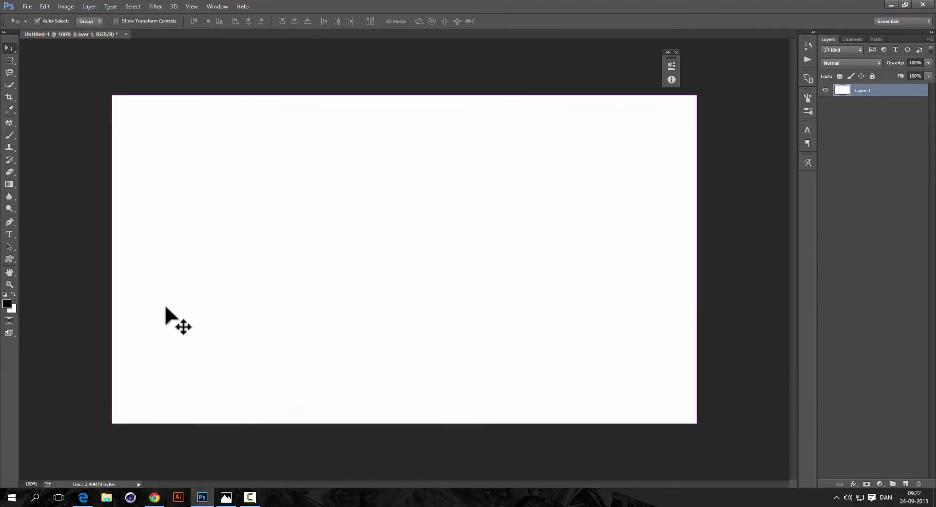
pyautogui.hotkey('ctrl', 'u')
pyautogui.moveTo(446, 223); pyautogui.dragTo(443, 222)
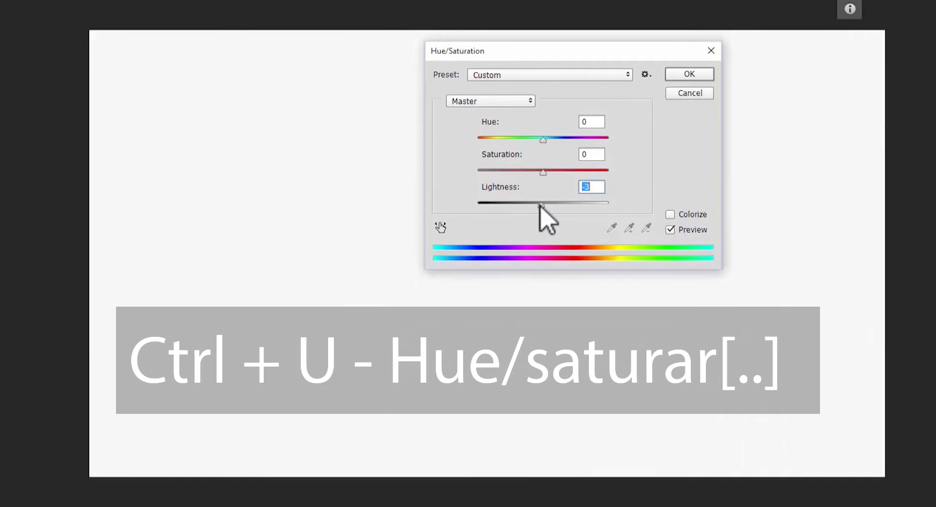
pyautogui.moveTo(540, 206); pyautogui.dragTo(537, 206)
pyautogui.moveTo(533, 139); pyautogui.dragTo(495, 139)
pyautogui.moveTo(539, 173); pyautogui.dragTo(591, 177)
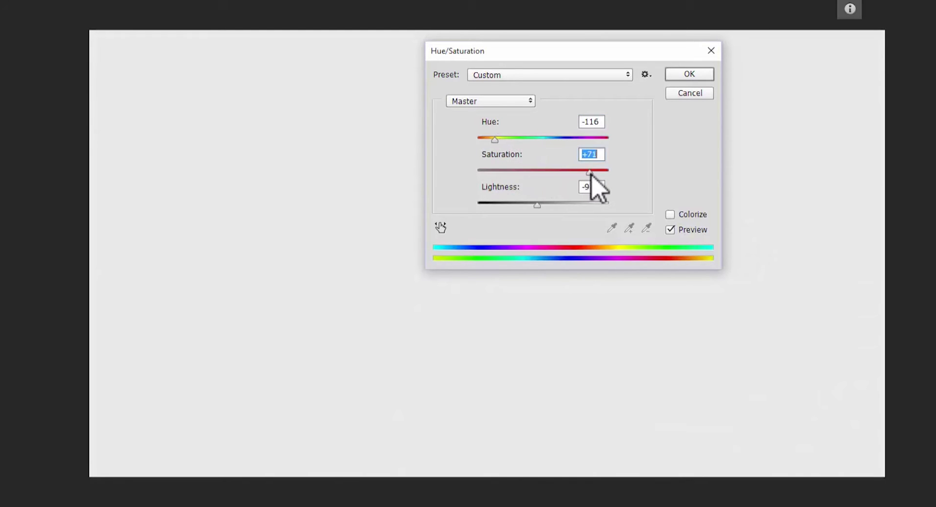
pyautogui.click(670, 214)
pyautogui.moveTo(543, 204); pyautogui.dragTo(535, 204)
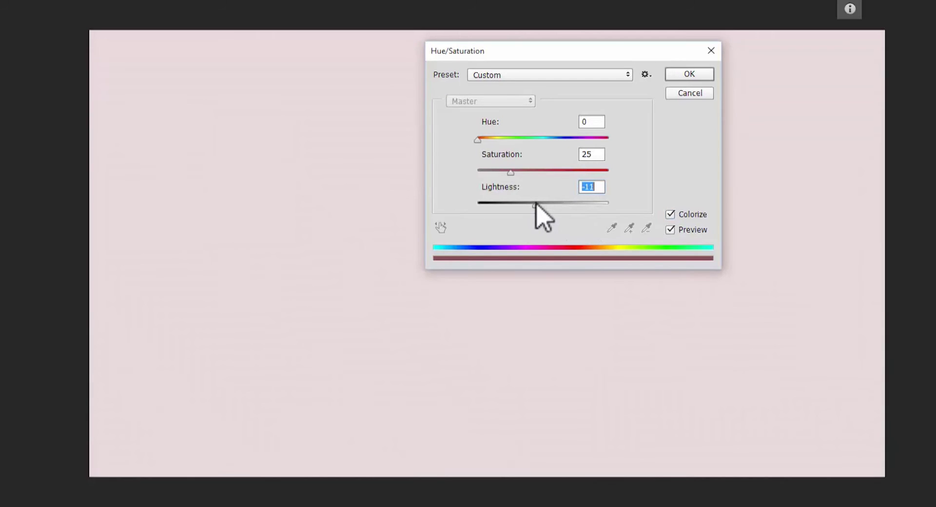
pyautogui.moveTo(511, 173); pyautogui.dragTo(536, 173)
pyautogui.moveTo(478, 140); pyautogui.dragTo(494, 139)
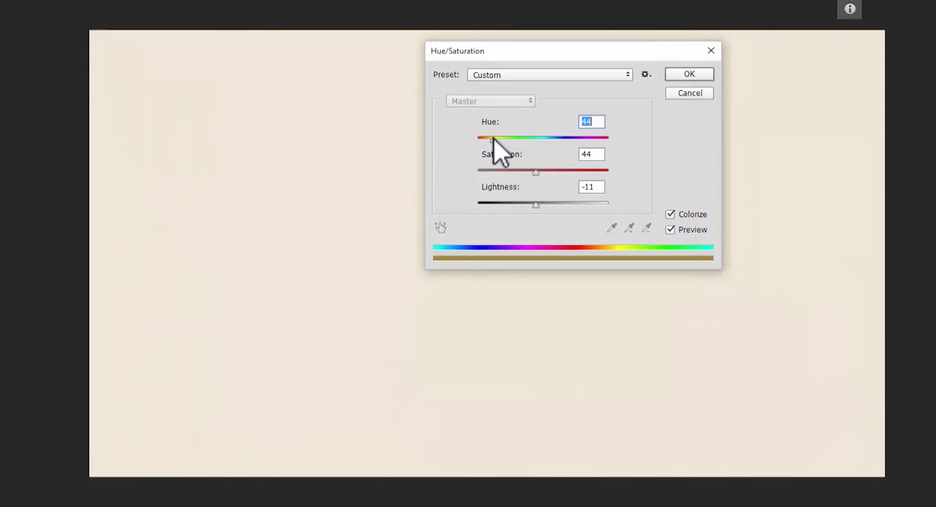
pyautogui.click(703, 74)
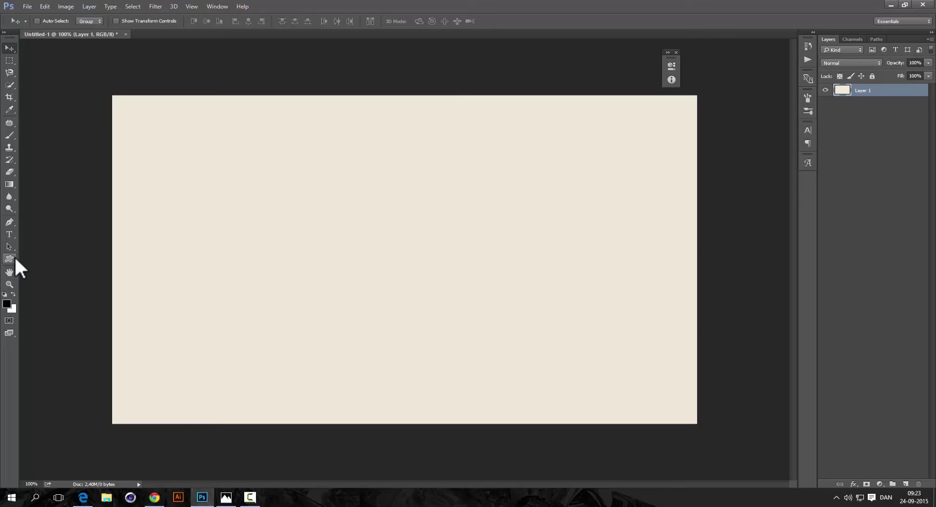
# Step: Draw the preset fish custom shape in the middle of the canvas
pyautogui.click(14, 259)
pyautogui.click(371, 21)
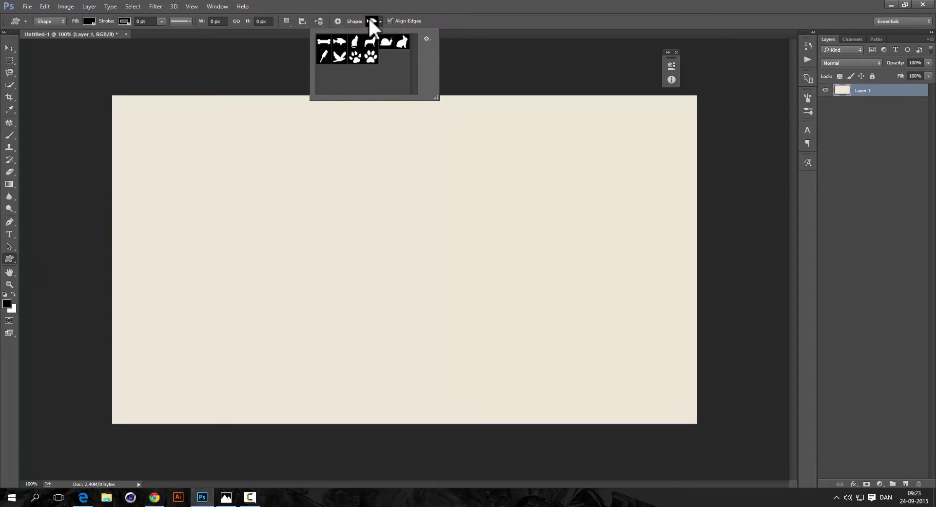
pyautogui.click(372, 23)
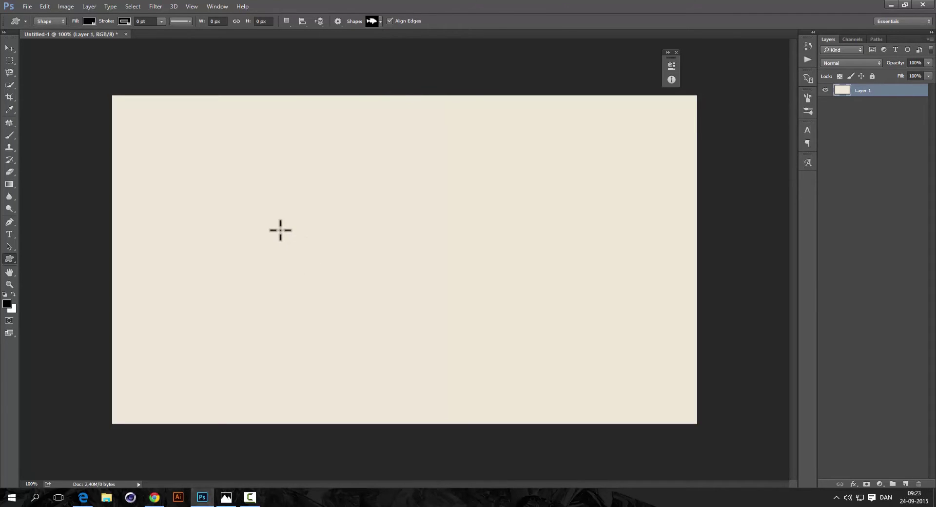
pyautogui.moveTo(292, 206); pyautogui.dragTo(504, 370)
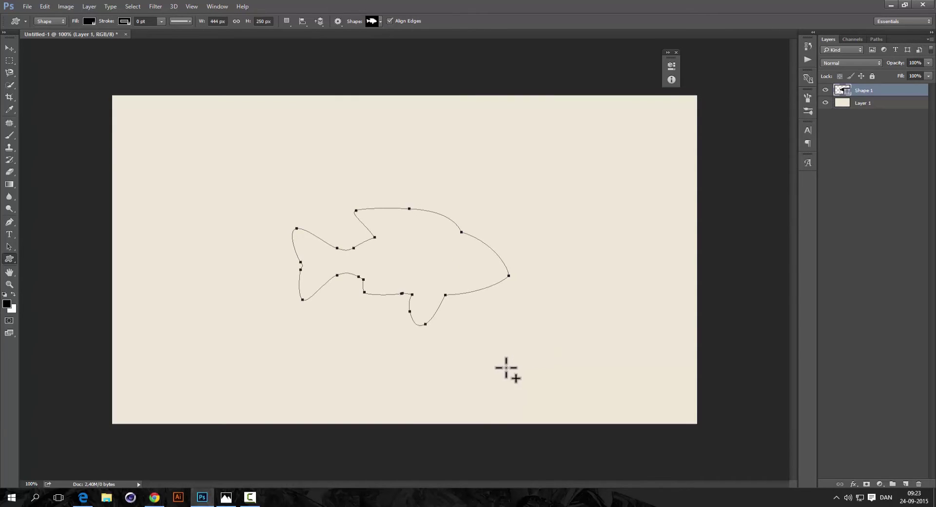
# Step: Set the fish's fill to none and its stroke width to 2 pt
pyautogui.click(87, 21)
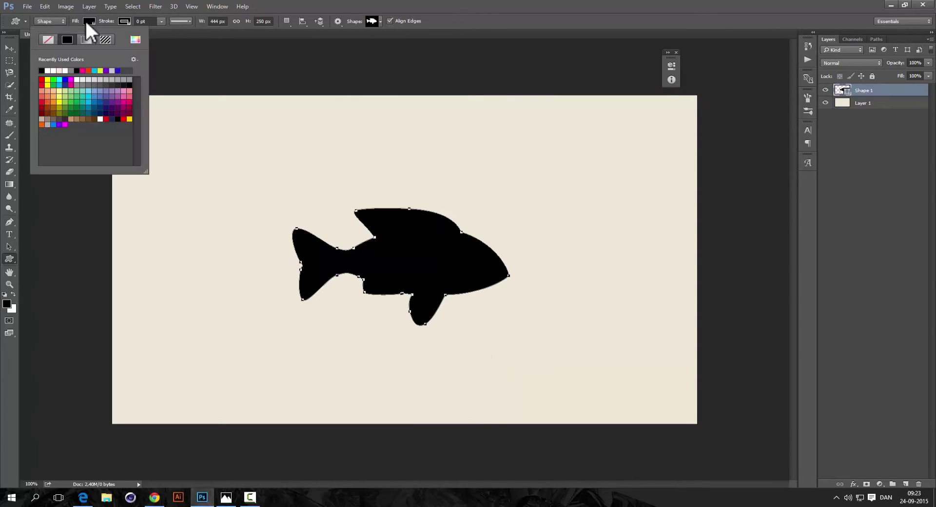
pyautogui.click(48, 40)
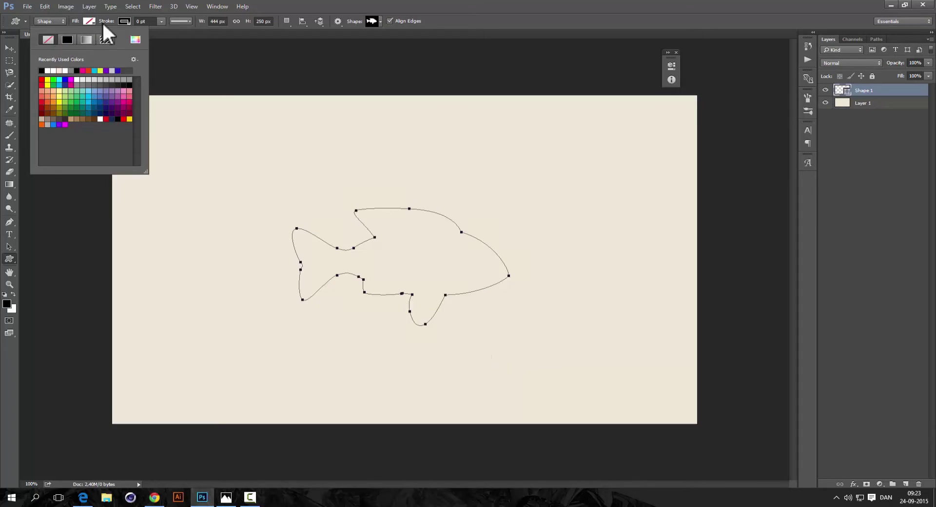
pyautogui.click(150, 21)
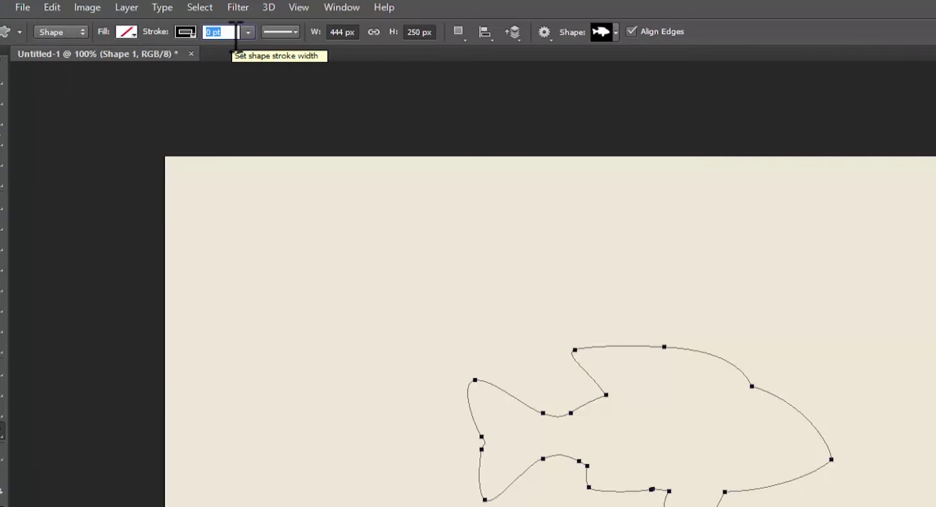
pyautogui.write('2')
pyautogui.press('Return')
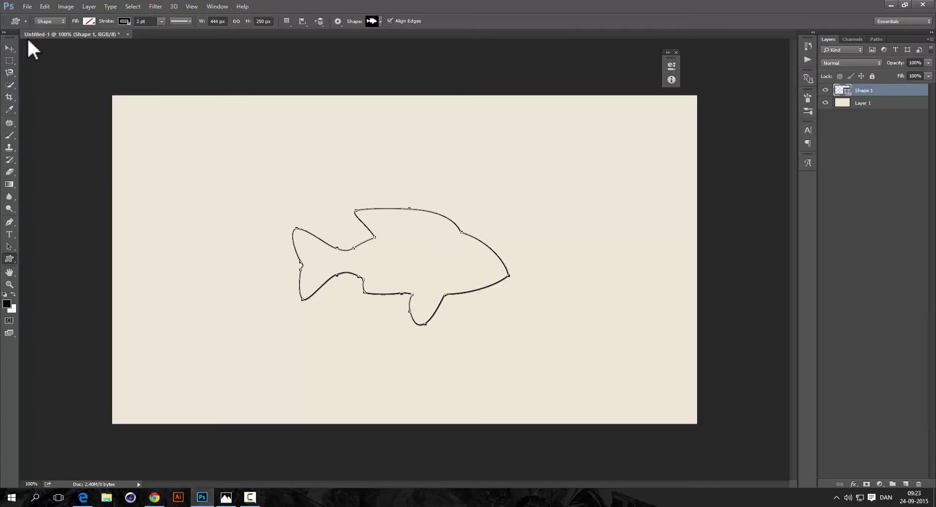
# Step: Nudge the fish up and right, then duplicate it and scale the copy proportionally to 110%
pyautogui.click(9, 48)
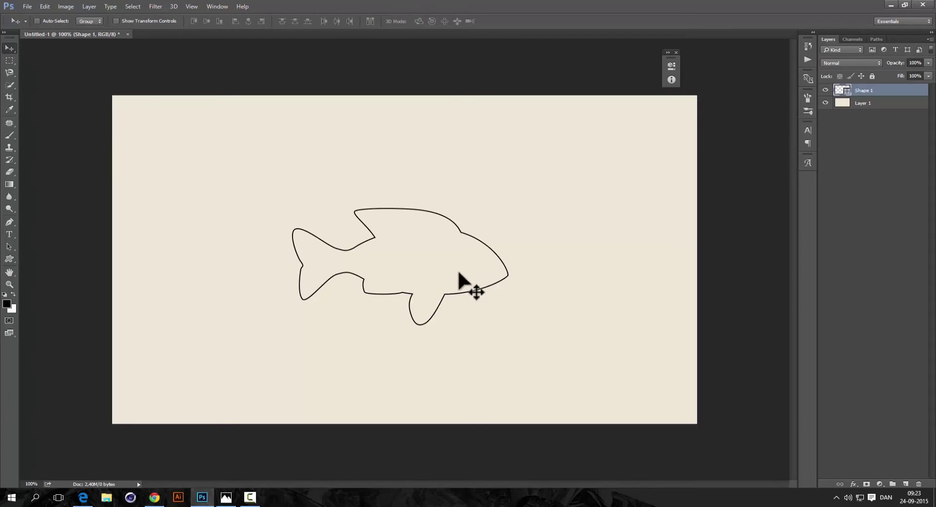
pyautogui.moveTo(450, 281); pyautogui.dragTo(463, 269)
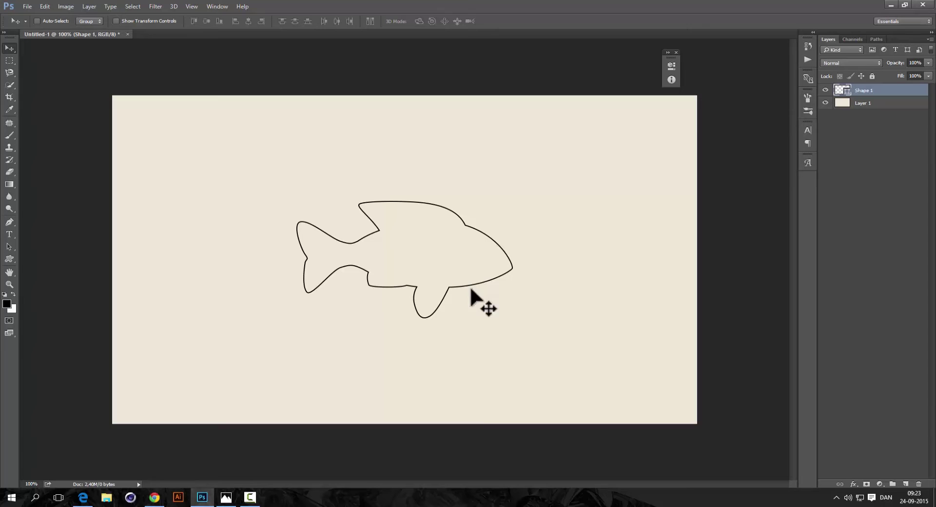
pyautogui.hotkey('ctrl', 'j')
pyautogui.hotkey('ctrl', 't')
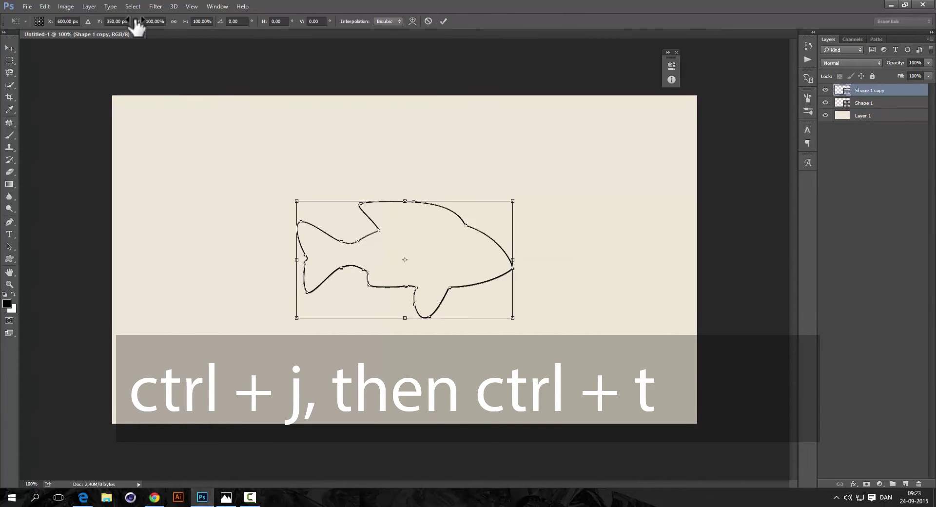
pyautogui.moveTo(140, 22); pyautogui.dragTo(156, 25)
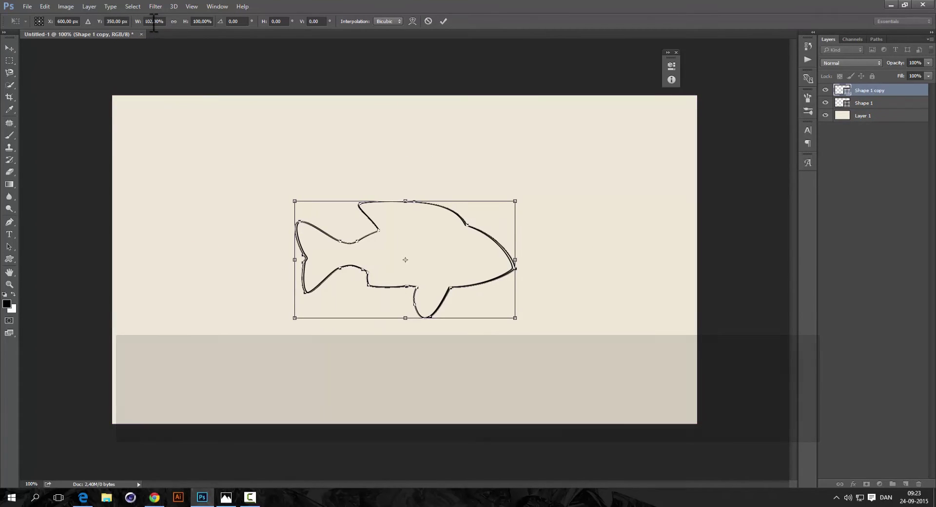
pyautogui.click(173, 21)
pyautogui.click(154, 22)
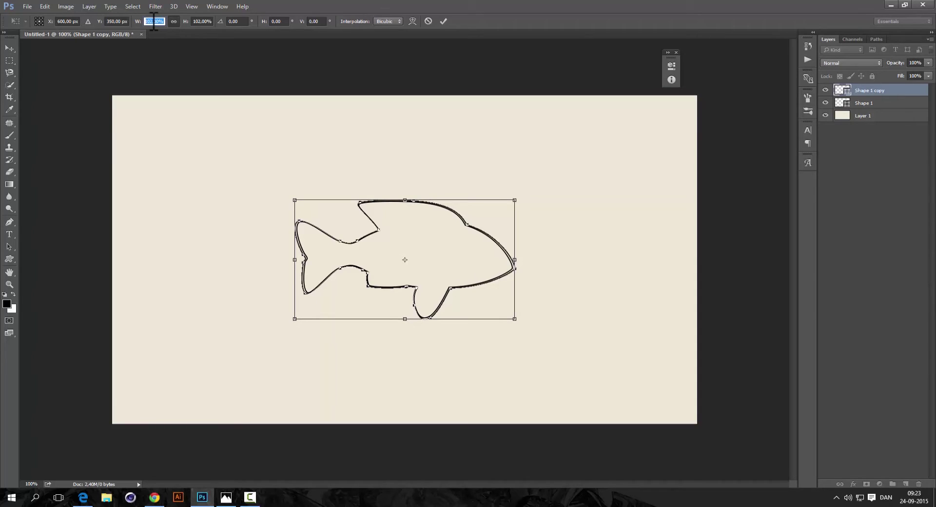
pyautogui.write('110')
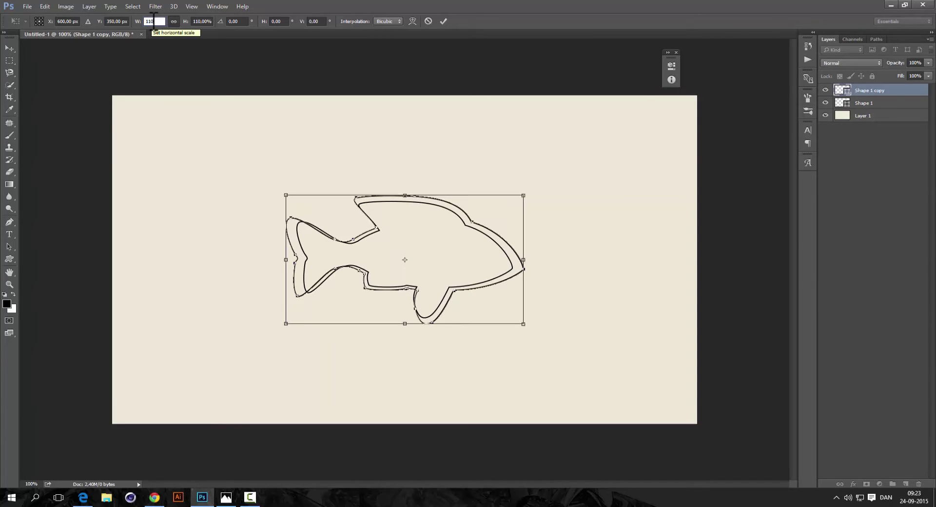
pyautogui.press('Return')
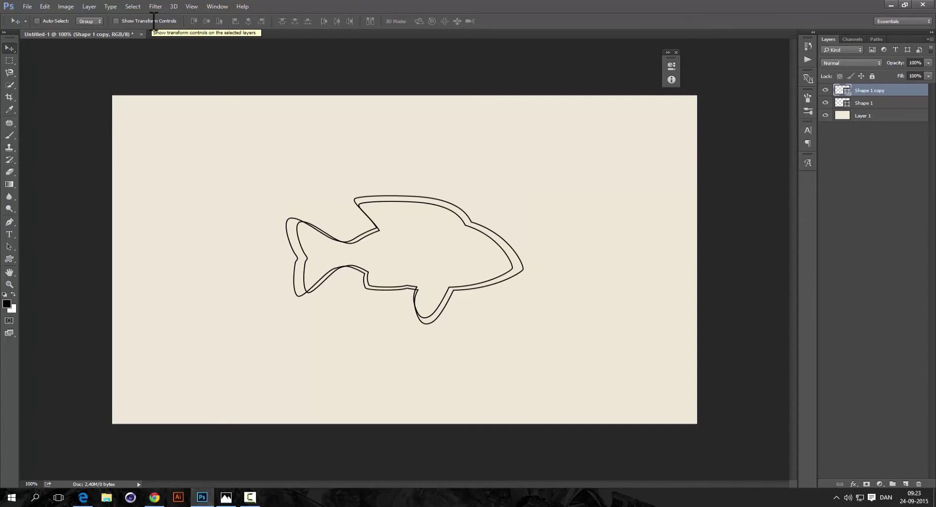
# Step: Repeat the duplicate-and-scale transform to build copies up to Shape 1 copy 10
pyautogui.hotkey('ctrl', 'shift', 'alt', 't')
pyautogui.hotkey('ctrl', 'shift', 'alt', 't')
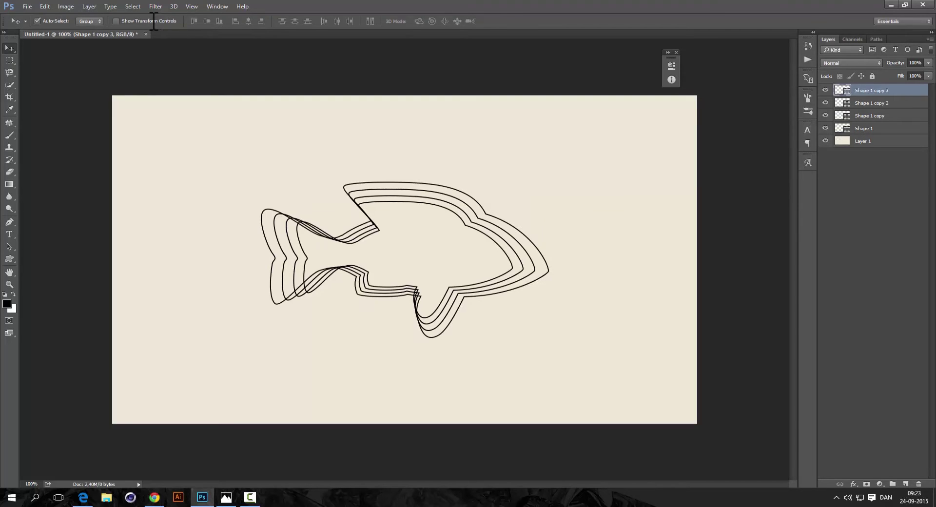
pyautogui.hotkey('ctrl', 'shift', 'alt', 't')
pyautogui.hotkey('ctrl', 'shift', 'alt', 't')
pyautogui.hotkey('ctrl', 'shift', 'alt', 't')
pyautogui.hotkey('ctrl', 'shift', 'alt', 't')
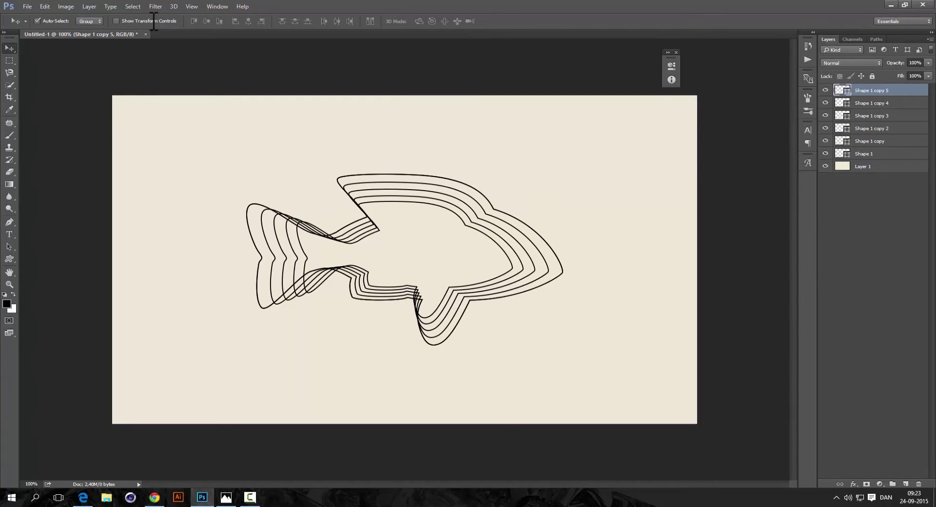
pyautogui.hotkey('ctrl', 'shift', 'alt', 't')
pyautogui.hotkey('ctrl', 'shift', 'alt', 't')
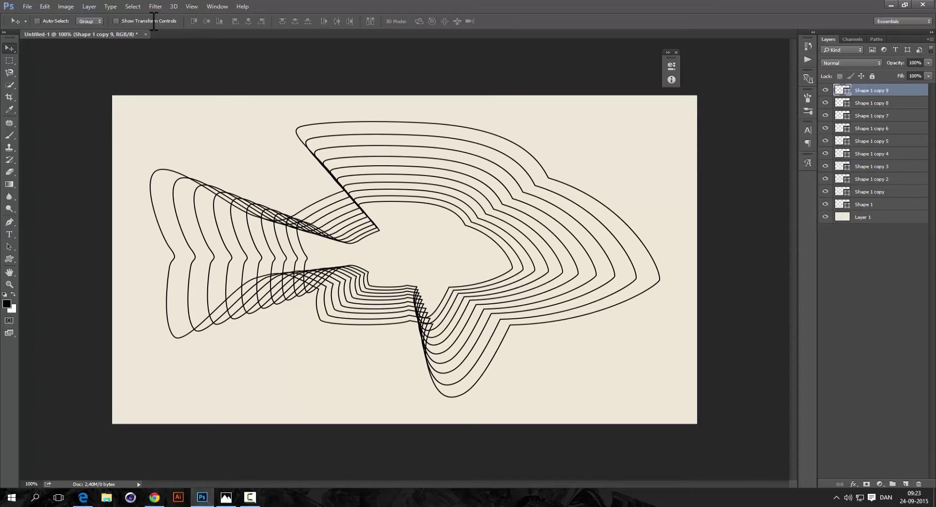
pyautogui.hotkey('ctrl', 'shift', 'alt', 't')
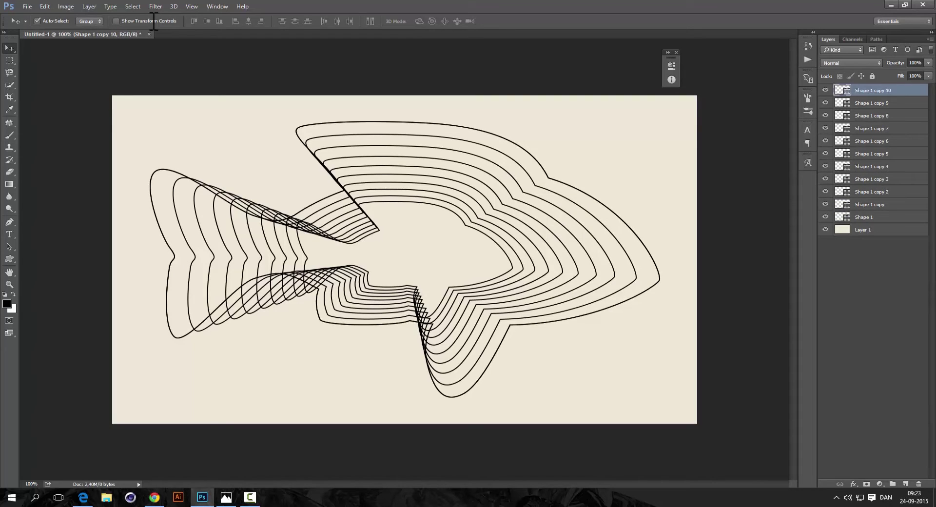
# Step: Use Edit > Transform > Again to grow the outermost fish one more step
pyautogui.click(46, 7)
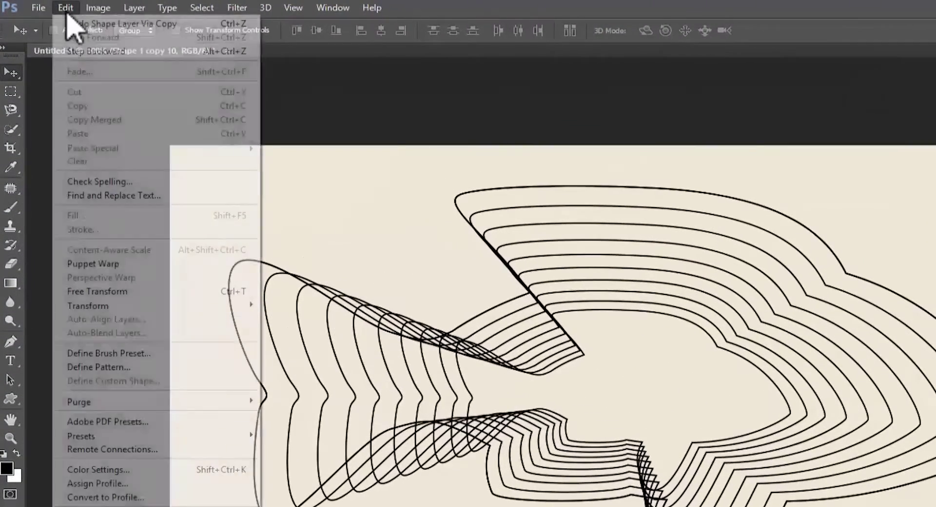
pyautogui.moveTo(162, 305)
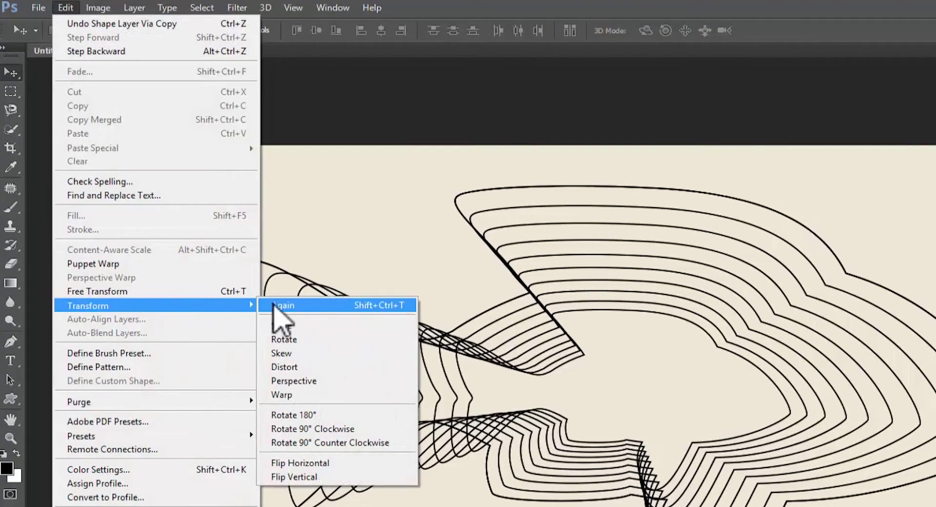
pyautogui.moveTo(273, 303); pyautogui.dragTo(398, 309)
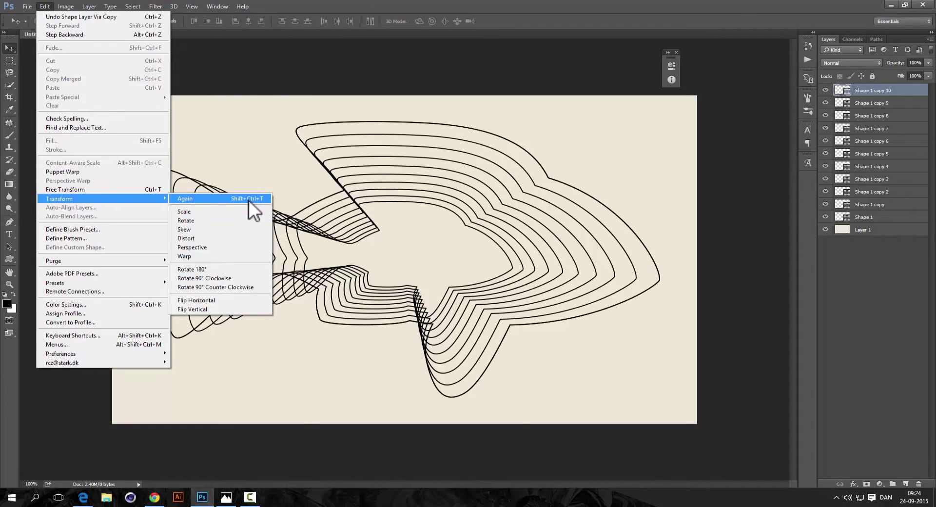
# Step: Repeat the last scale-up on the outermost fish and zoom around to inspect the pattern
pyautogui.click(382, 306)
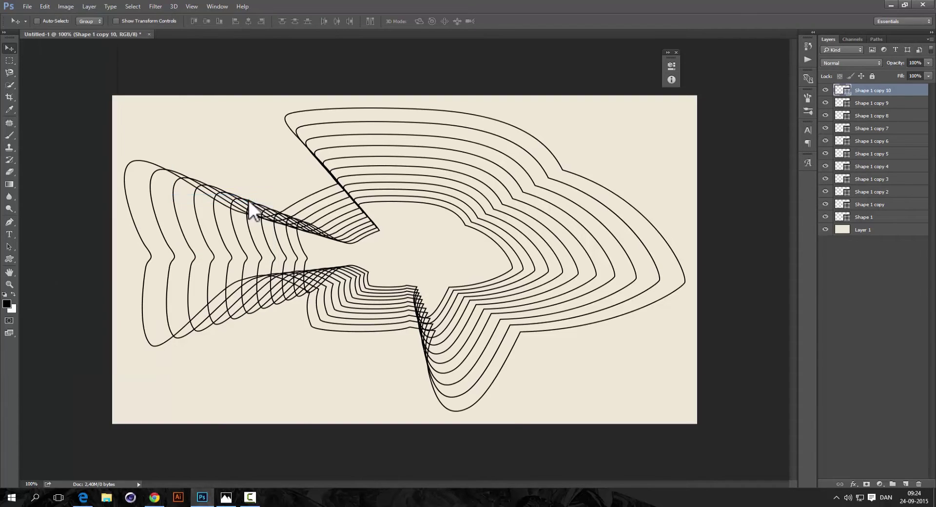
pyautogui.scroll(2, 385, 249)
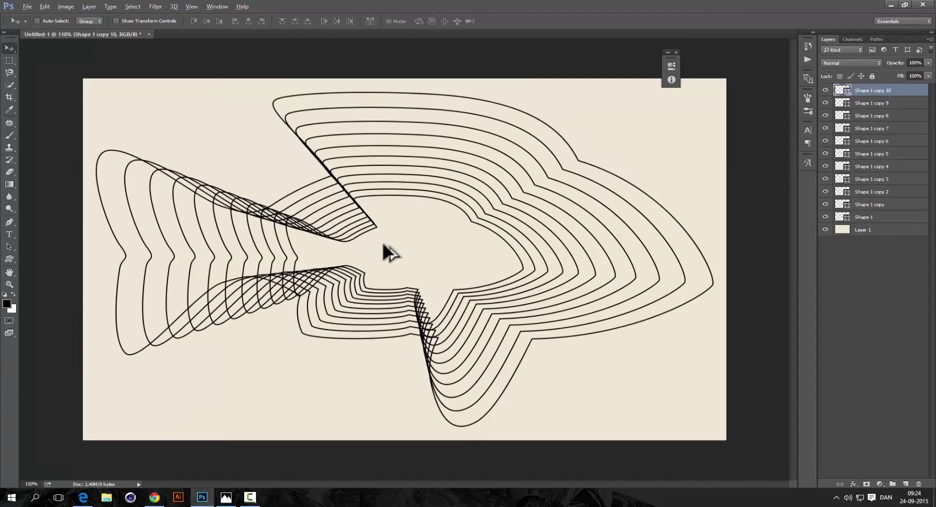
pyautogui.scroll(-3, 394, 251)
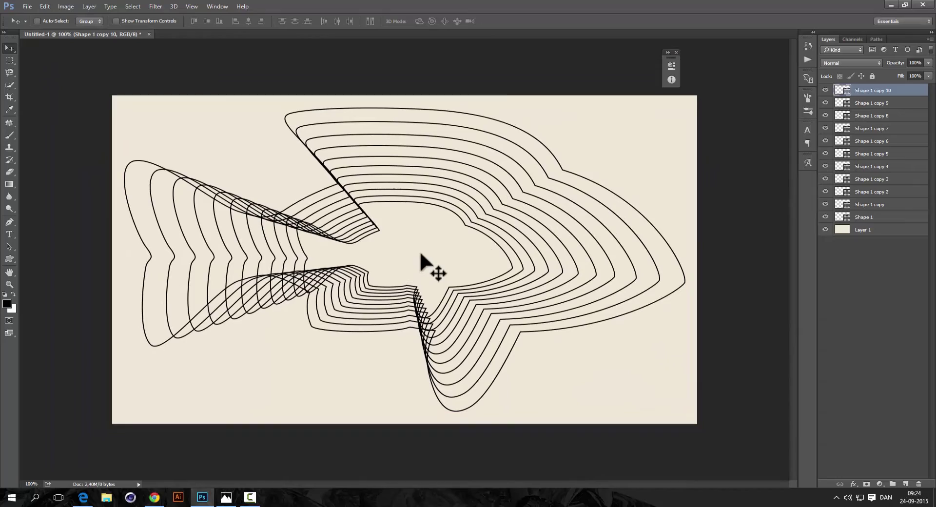
pyautogui.scroll(4, 523, 266)
pyautogui.scroll(3, 535, 270)
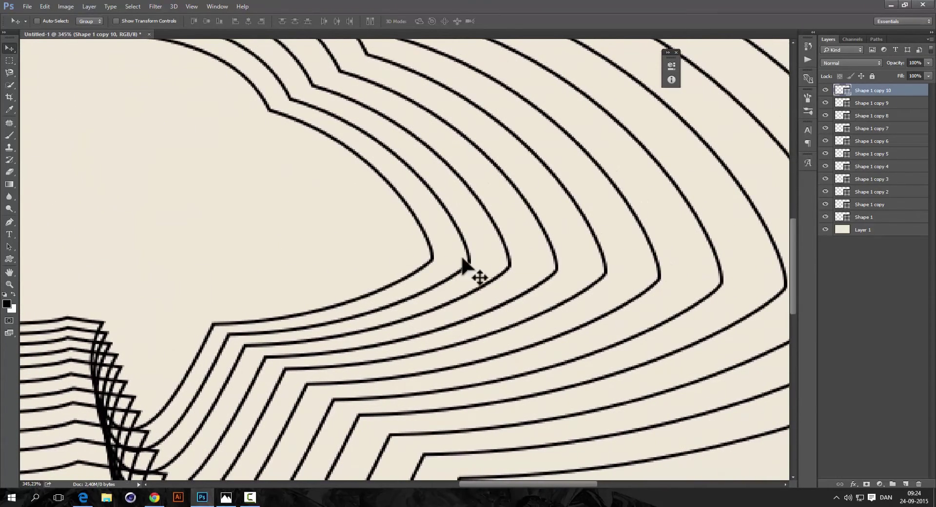
pyautogui.moveTo(540, 278); pyautogui.dragTo(439, 263)
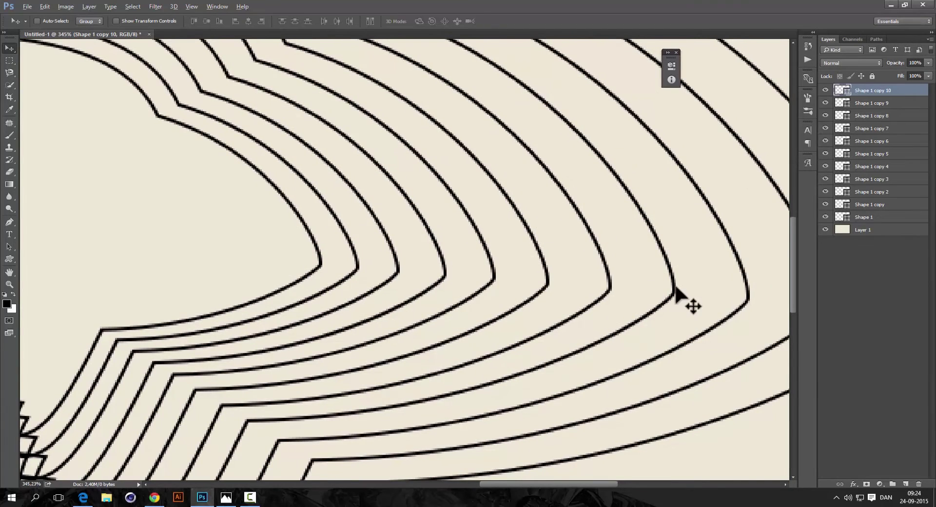
pyautogui.scroll(-6, 672, 302)
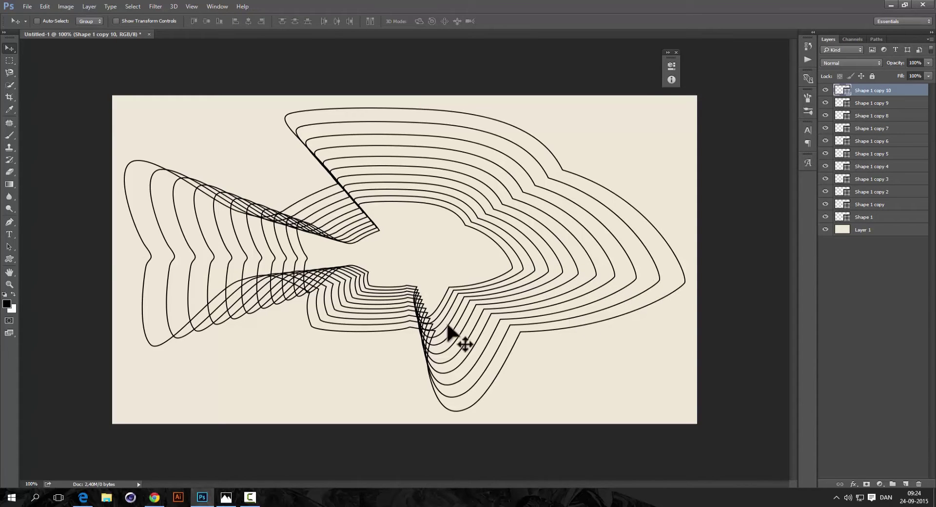
pyautogui.scroll(5, 146, 255)
pyautogui.scroll(4, 125, 288)
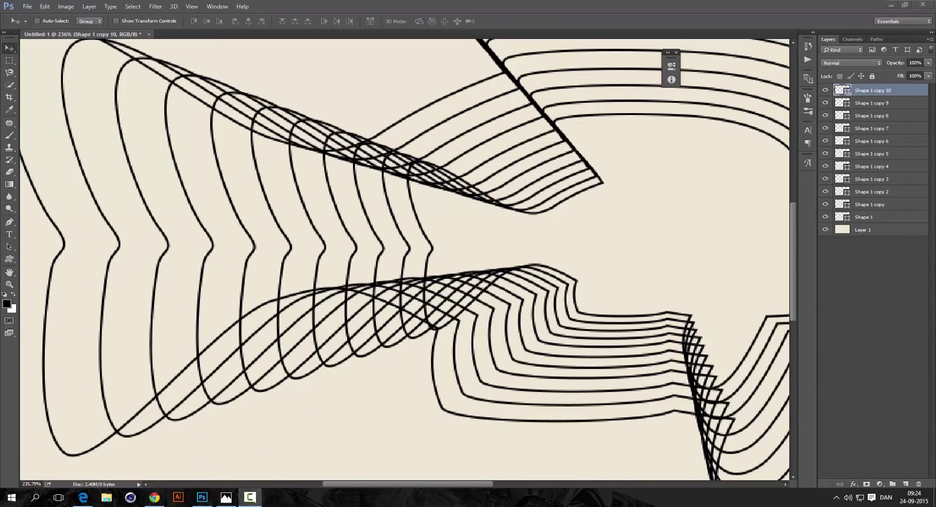
# Step: Compare with the reference book cover, then delete the largest fish copies, copy 10 through copy 6
pyautogui.click(234, 499)
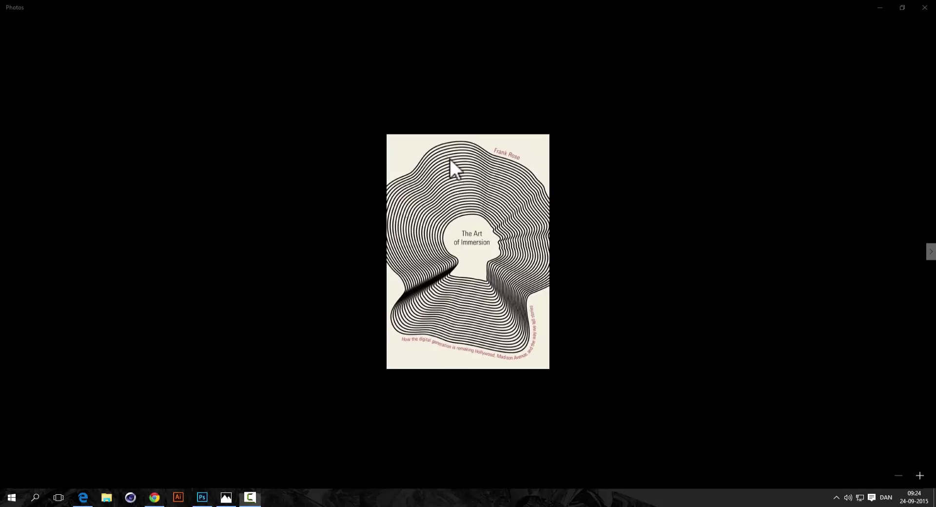
pyautogui.click(202, 497)
pyautogui.press('Delete')
pyautogui.press('Delete')
pyautogui.press('Delete')
pyautogui.press('Delete')
pyautogui.press('Delete')
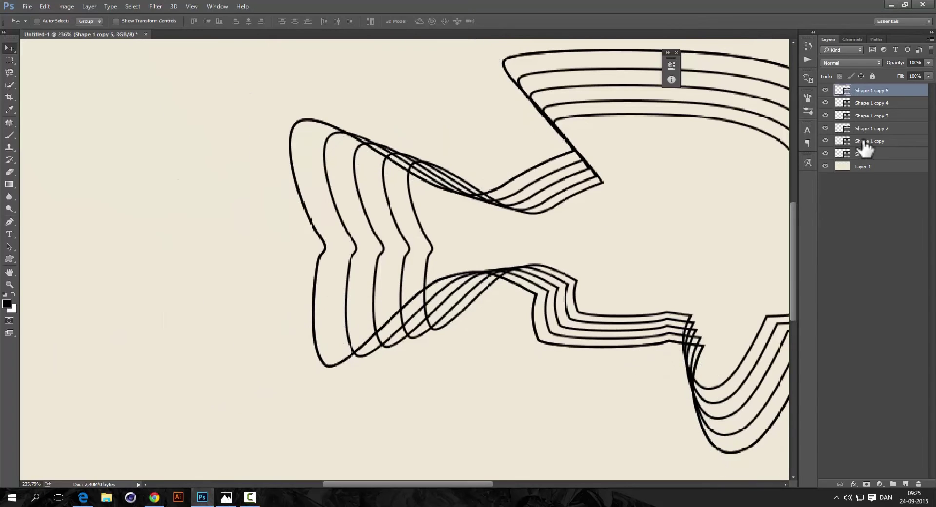
# Step: Delete layers Shape 1 copy 5 through Shape 1 copy, then view at 100% and deselect
pyautogui.keyDown('shift'); pyautogui.click(863, 141); pyautogui.keyUp('shift')
pyautogui.press('Delete')
pyautogui.hotkey('ctrl', '1')
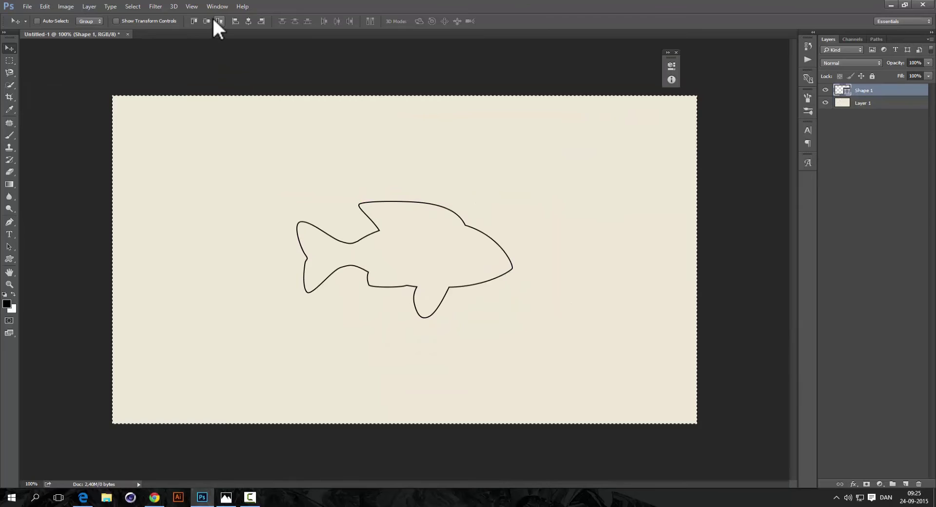
pyautogui.hotkey('ctrl', 'd')
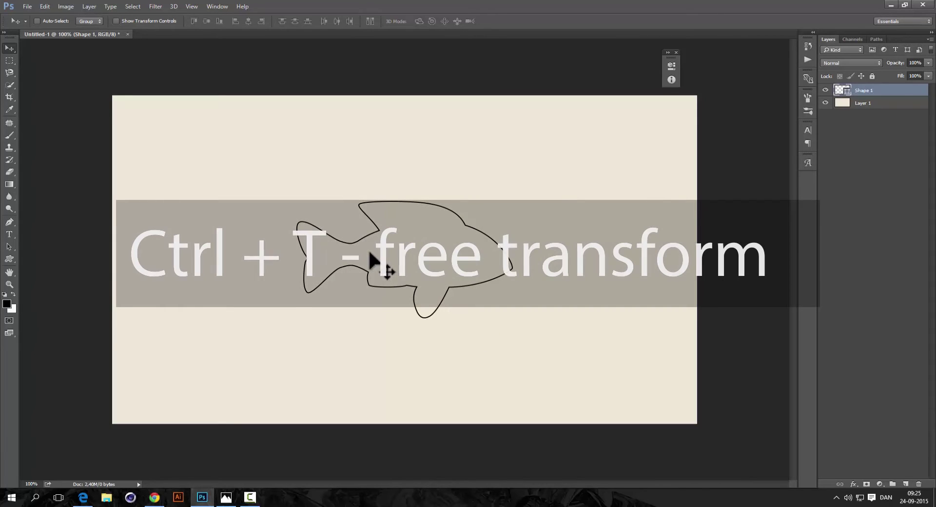
# Step: Resize the lone fish outline to 400 px wide using the W field
pyautogui.hotkey('ctrl', 't')
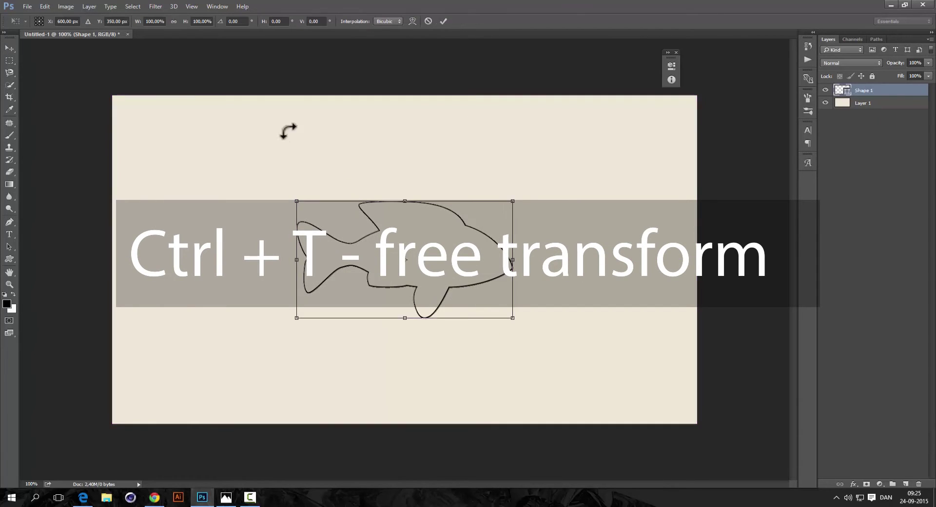
pyautogui.click(160, 21)
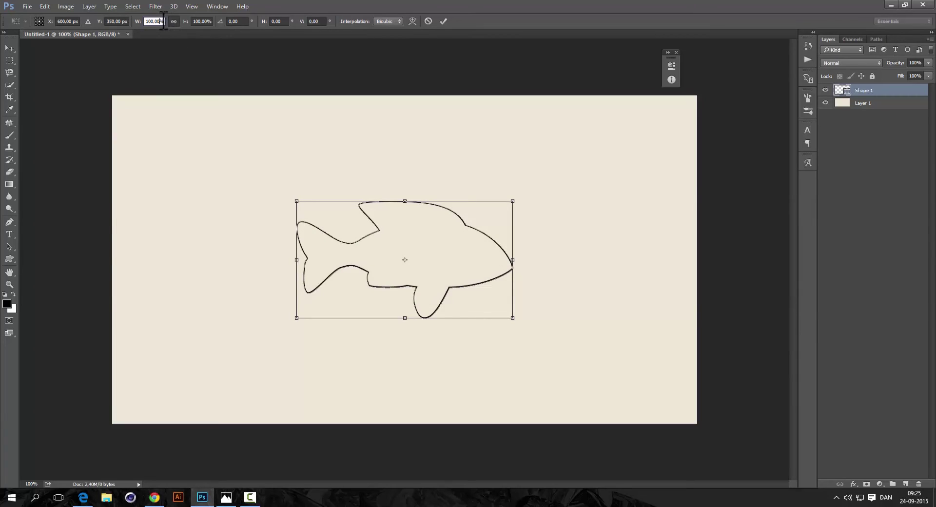
pyautogui.doubleClick(167, 22)
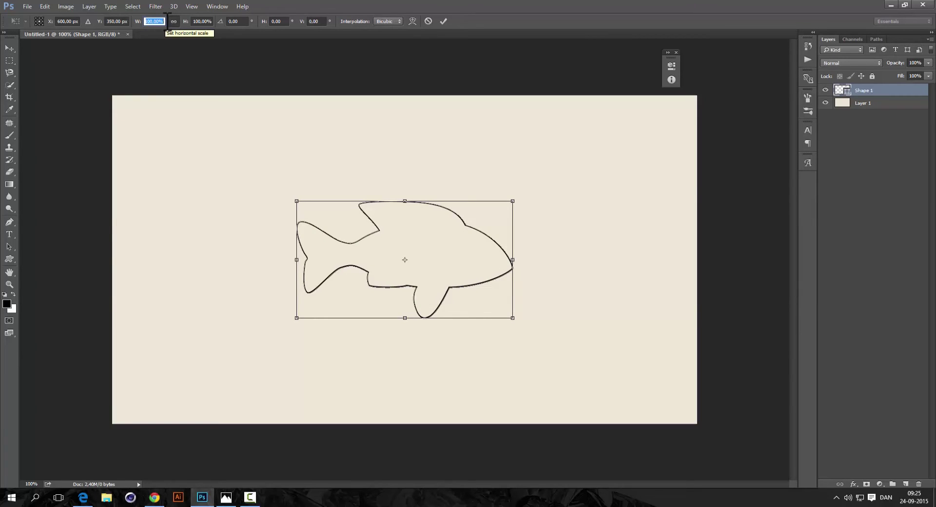
pyautogui.write('300px')
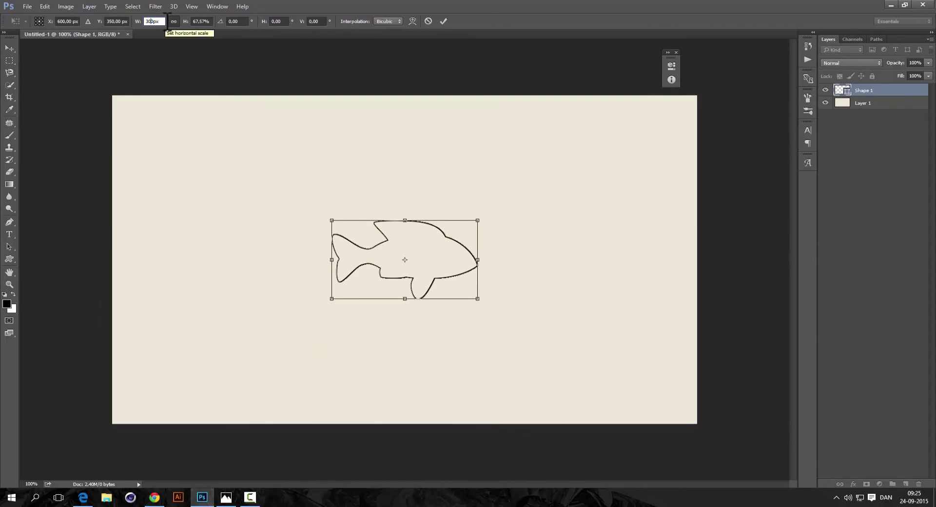
pyautogui.press('Right')
pyautogui.write('4')
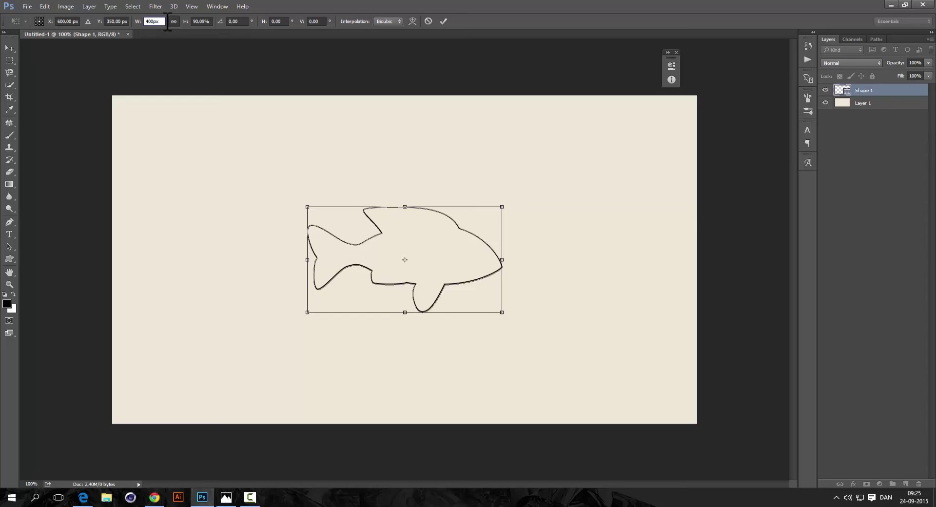
pyautogui.press('Return')
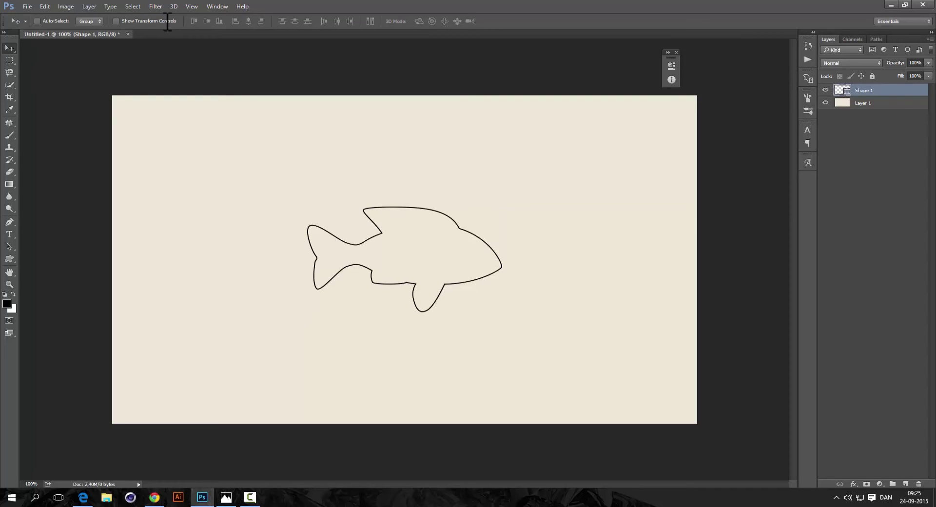
pyautogui.hotkey('ctrl', 't')
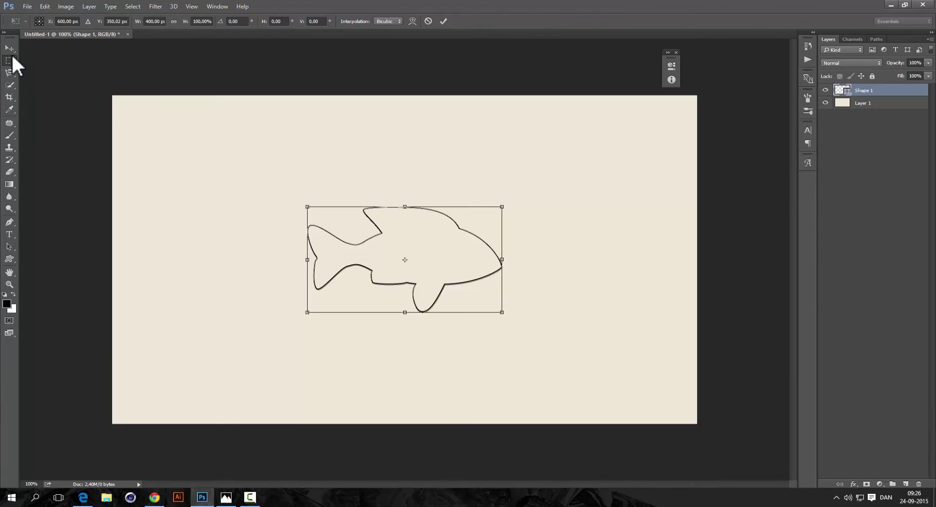
# Step: Duplicate the fish and enlarge the copy proportionally to 420 px wide (105%)
pyautogui.click(9, 49)
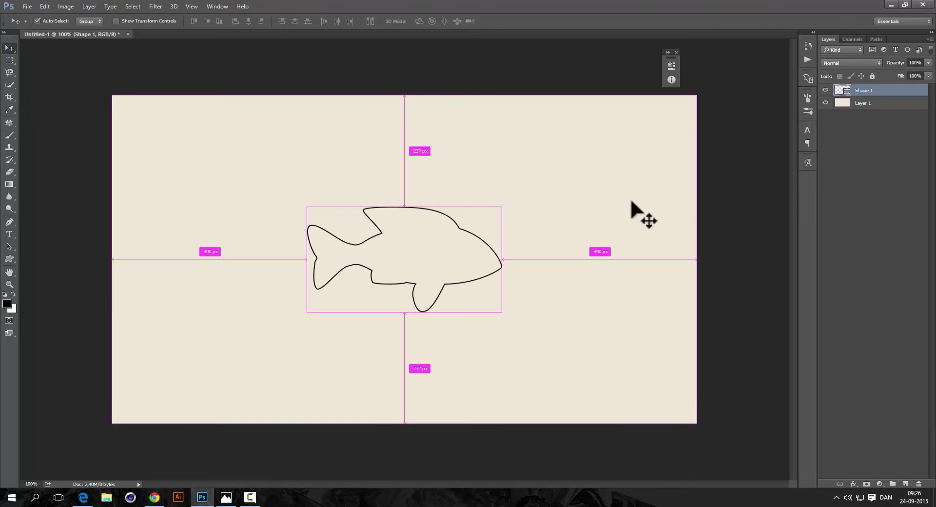
pyautogui.hotkey('ctrl', 'j')
pyautogui.hotkey('ctrl', 't')
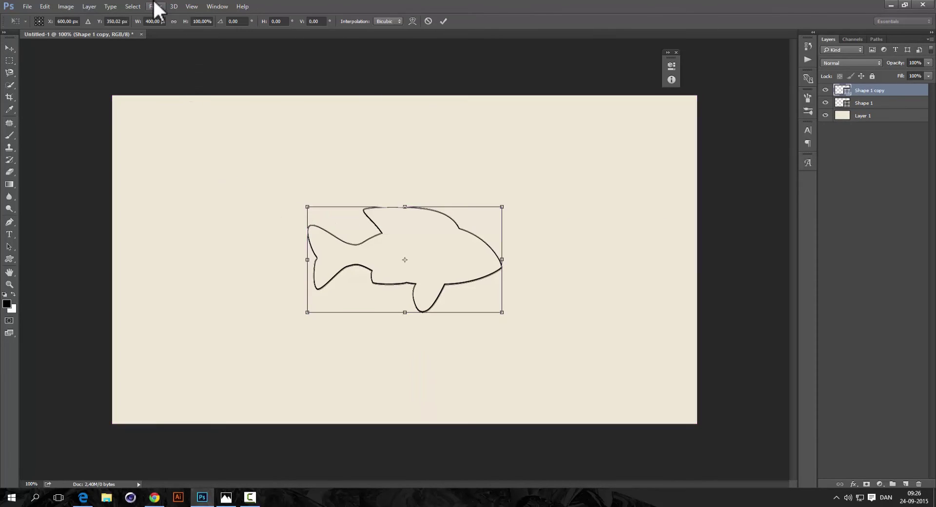
pyautogui.click(155, 21)
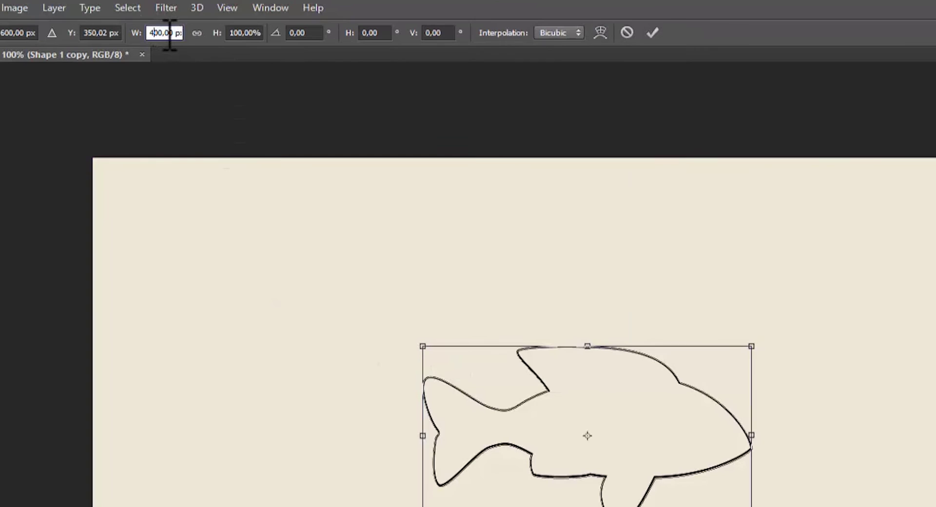
pyautogui.hotkey('shift', 'Up')
pyautogui.hotkey('shift', 'Up')
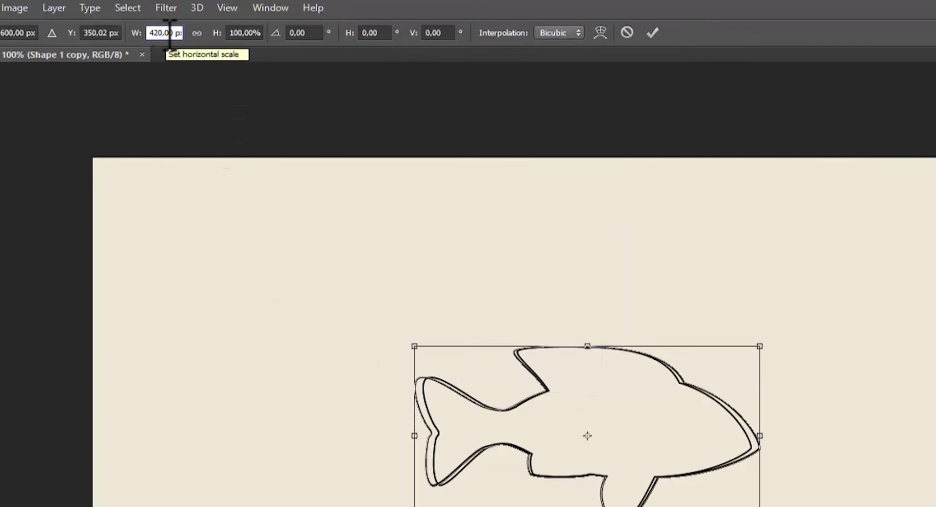
pyautogui.click(204, 37)
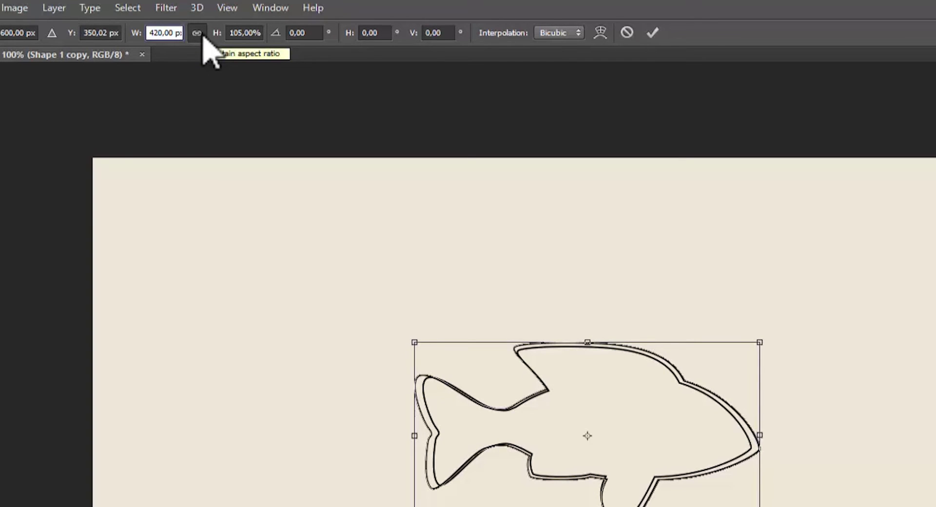
pyautogui.press('Return')
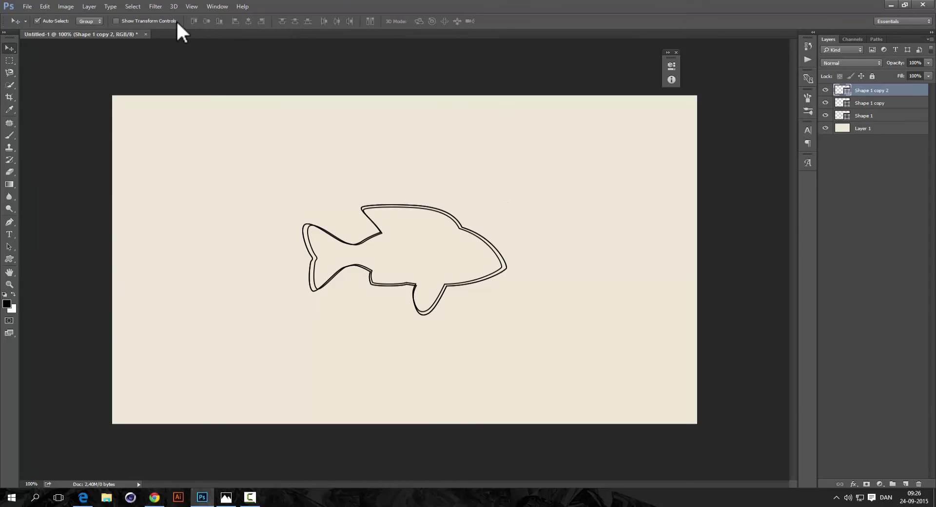
# Step: Widen the newest fish copy to 440 px
pyautogui.hotkey('ctrl', 't')
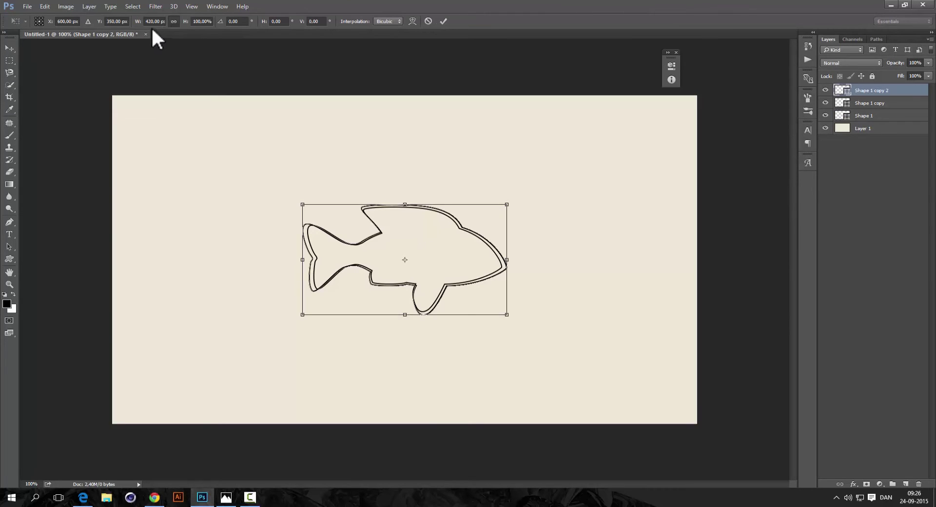
pyautogui.hotkey('shift', 'Up')
pyautogui.hotkey('shift', 'Up')
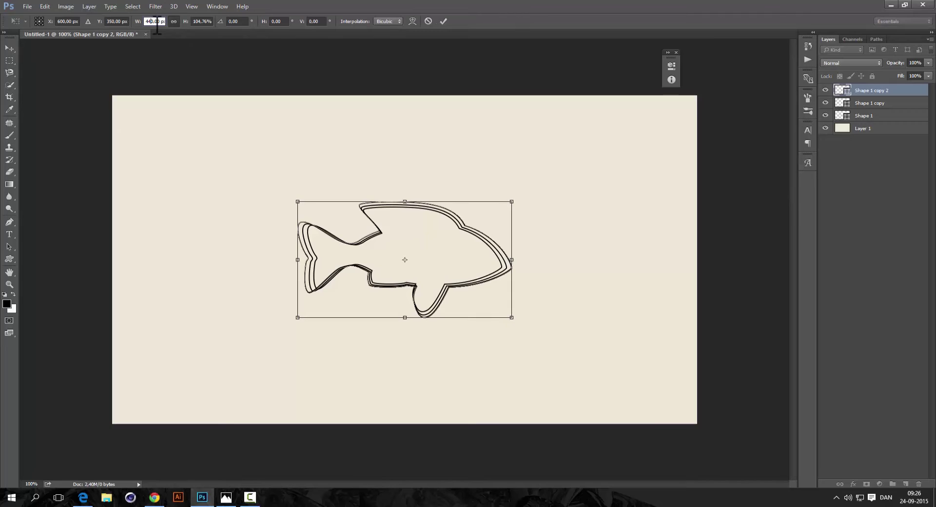
pyautogui.press('Return')
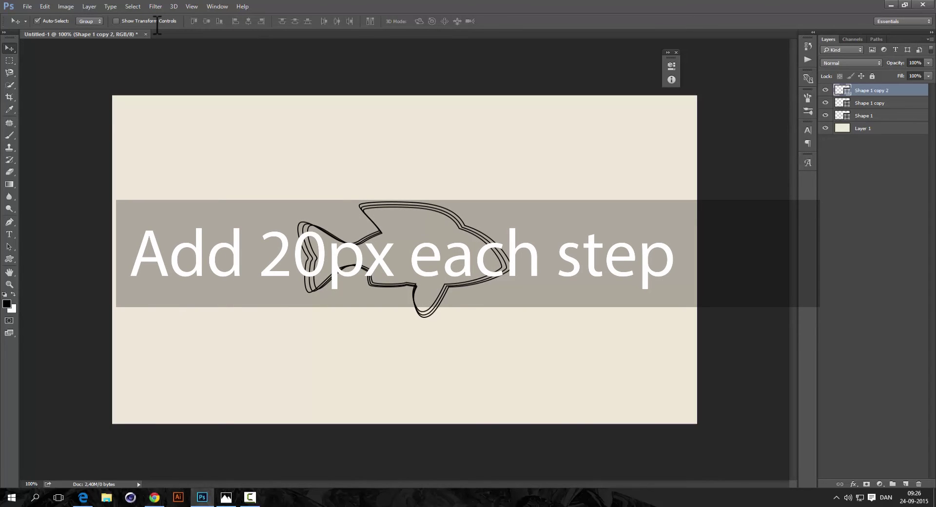
# Step: Duplicate it and widen Shape 1 copy 3 to 460 px, dismissing an invalid-entry error
pyautogui.hotkey('ctrl', 'j')
pyautogui.hotkey('ctrl', 't')
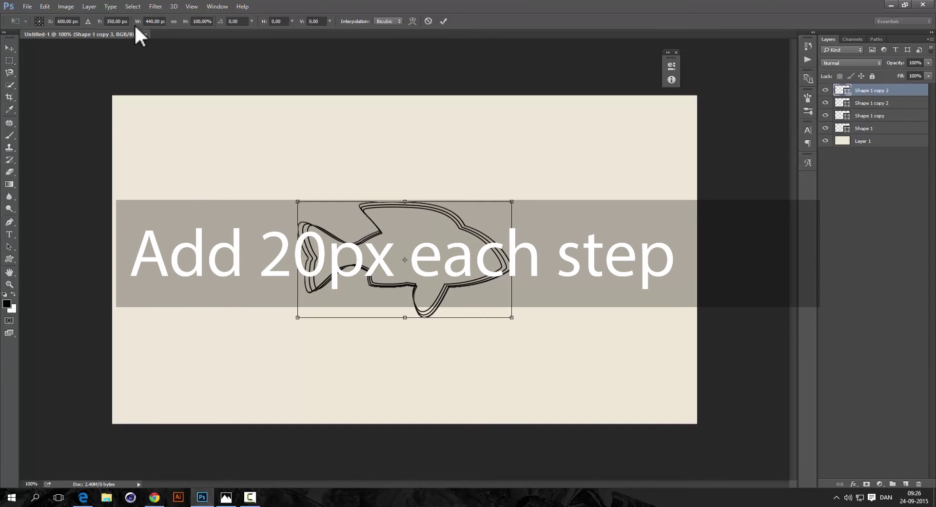
pyautogui.click(162, 21)
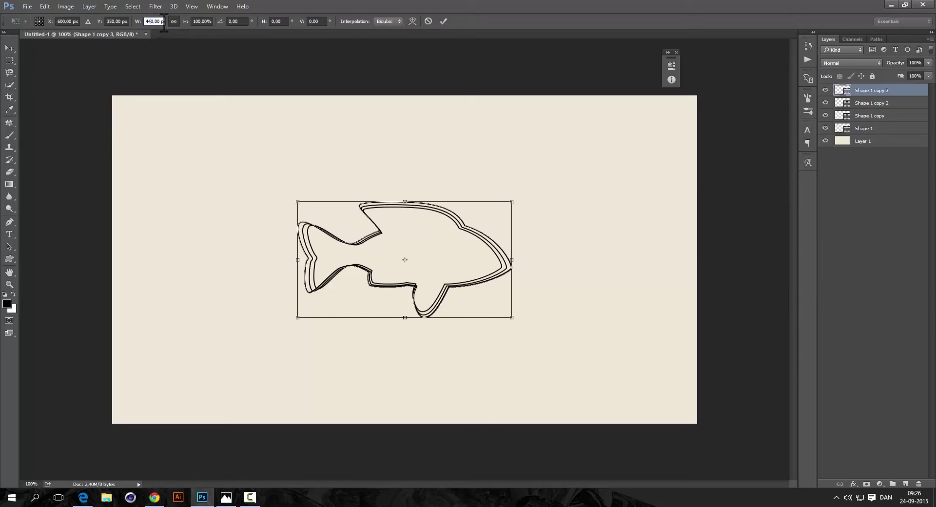
pyautogui.press('BackSpace')
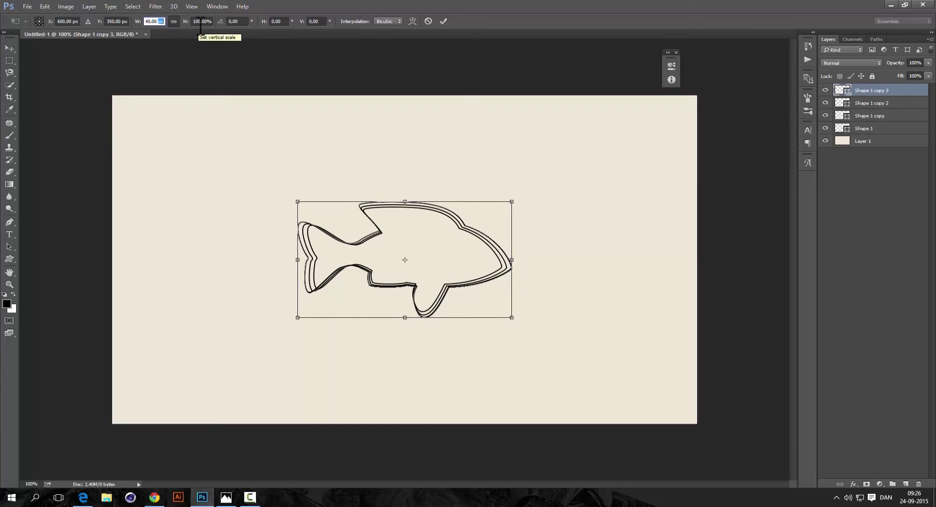
pyautogui.hotkey('ctrl', 'z')
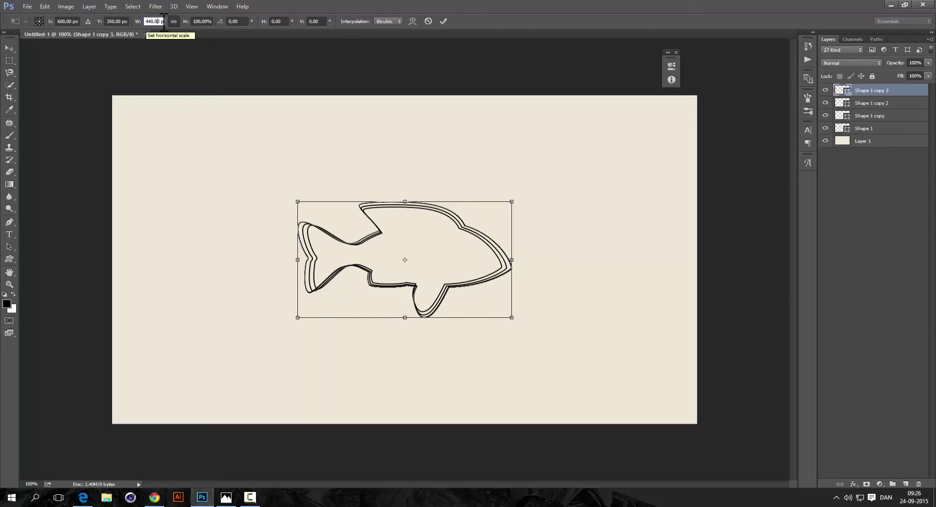
pyautogui.hotkey('ctrl', 'z')
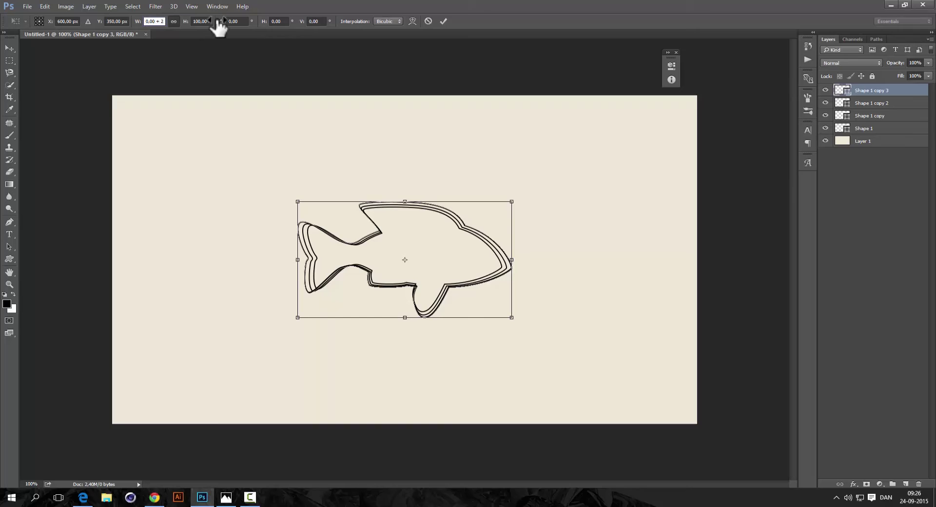
pyautogui.press('Return')
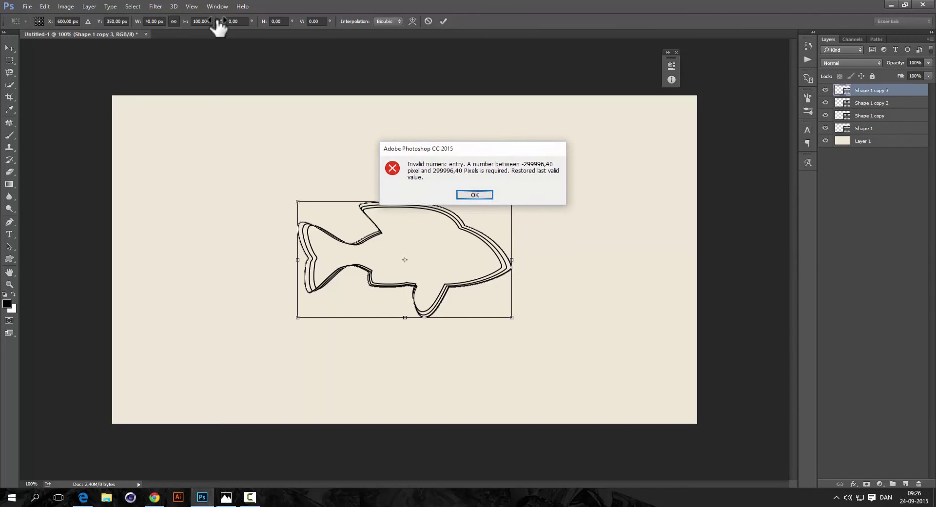
pyautogui.press('Return')
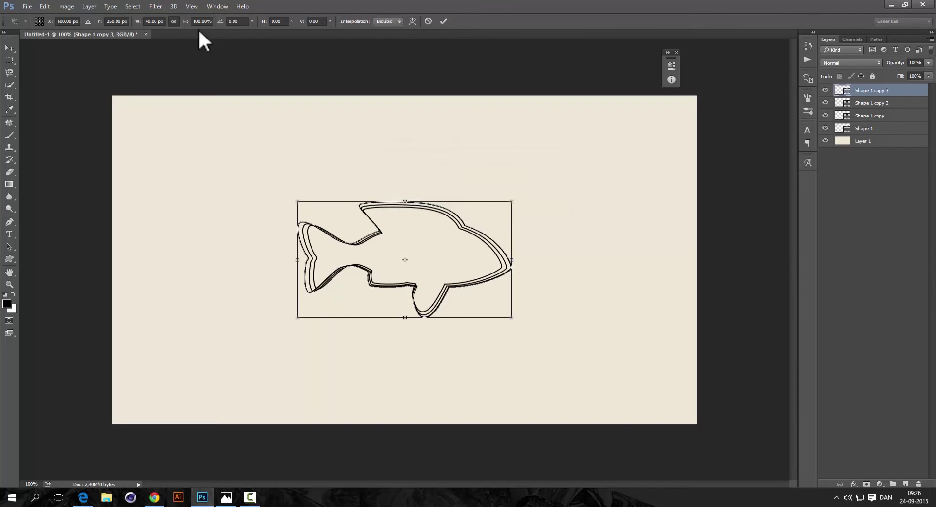
pyautogui.doubleClick(148, 22)
pyautogui.press('BackSpace')
pyautogui.write('8')
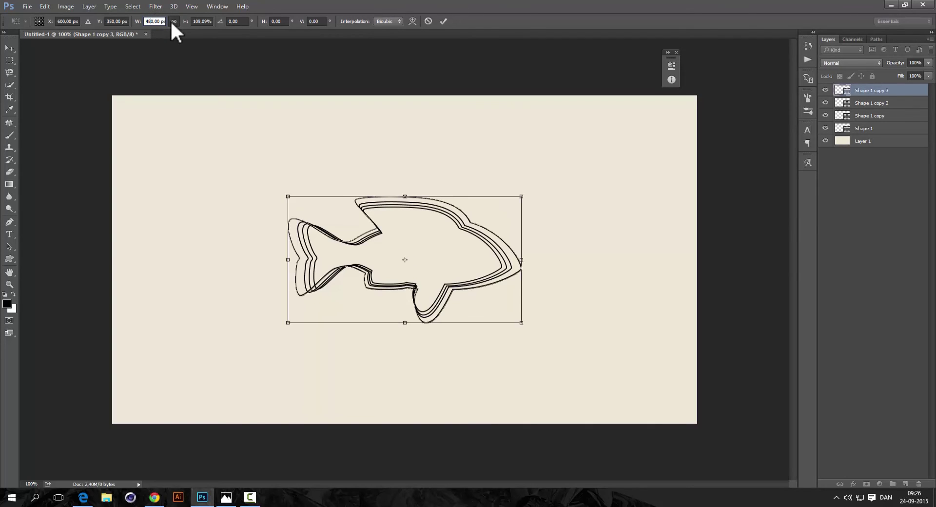
pyautogui.press('BackSpace')
pyautogui.write('6')
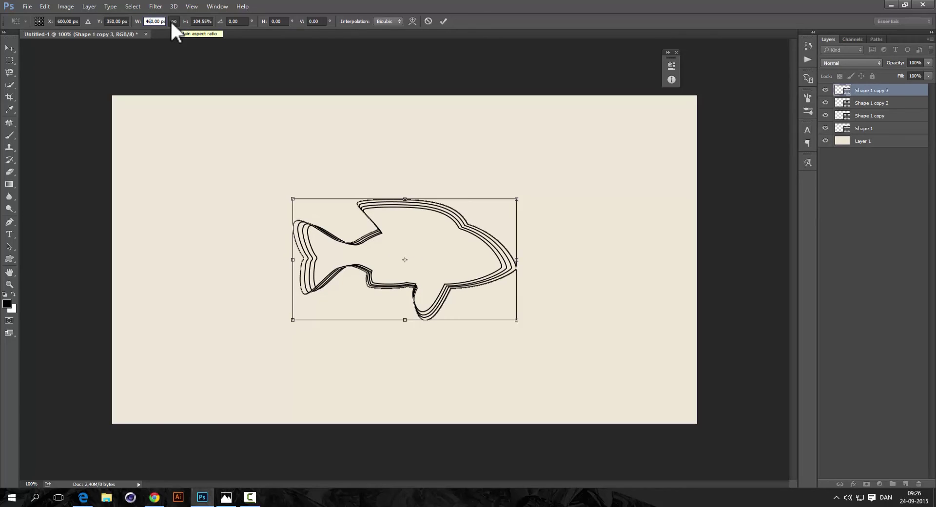
pyautogui.press('Return')
# Step: Duplicate the outline and enlarge the new copy's width with height kept proportional
pyautogui.hotkey('ctrl', 'shift', 'alt', 't')
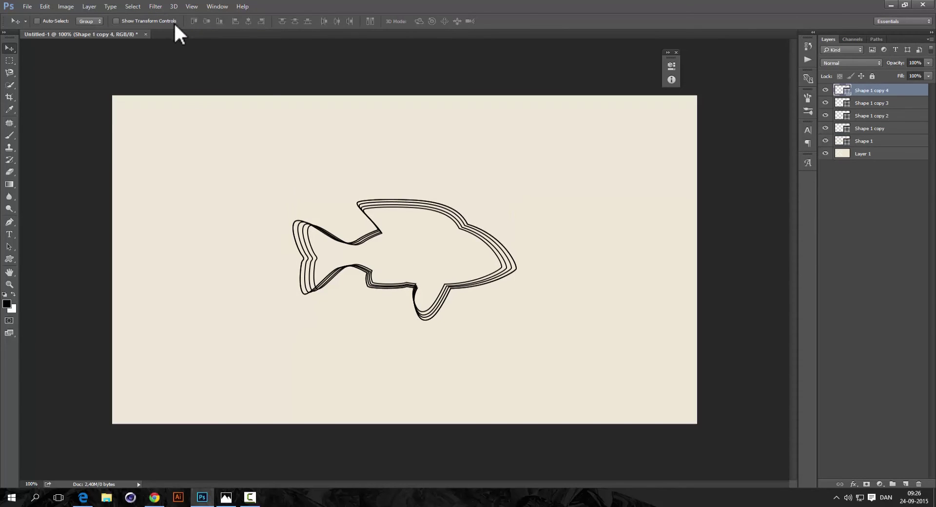
pyautogui.hotkey('ctrl', 't')
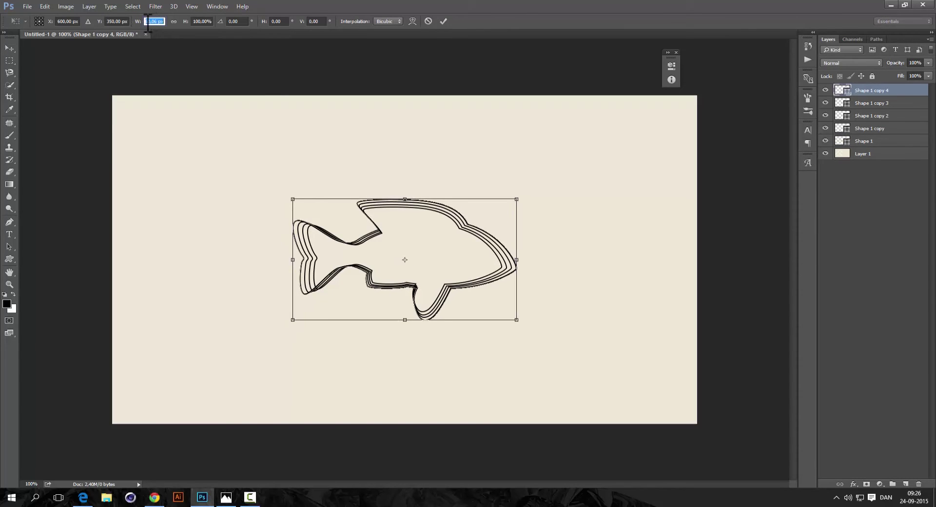
pyautogui.click(157, 21)
pyautogui.doubleClick(158, 21)
pyautogui.moveTo(145, 21); pyautogui.dragTo(157, 22)
pyautogui.press('BackSpace')
pyautogui.write('8')
pyautogui.press('Return')
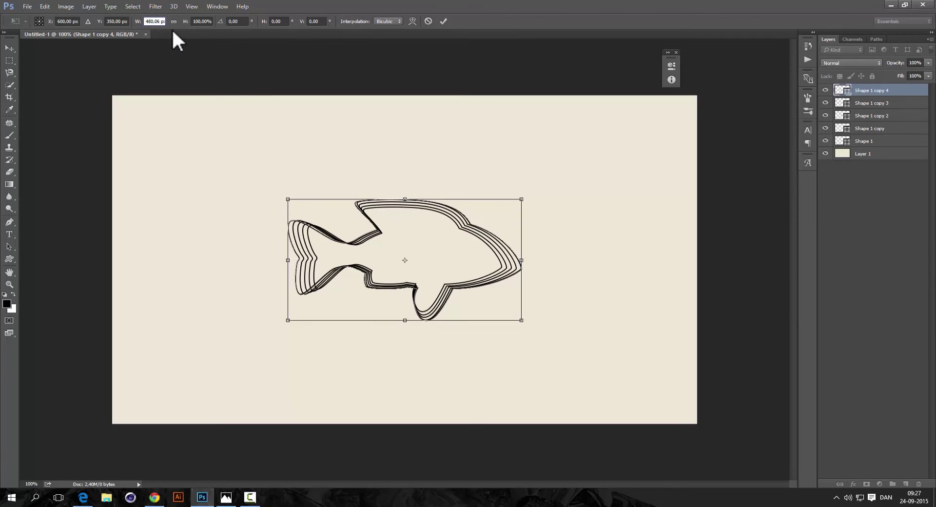
pyautogui.click(173, 22)
pyautogui.press('Return')
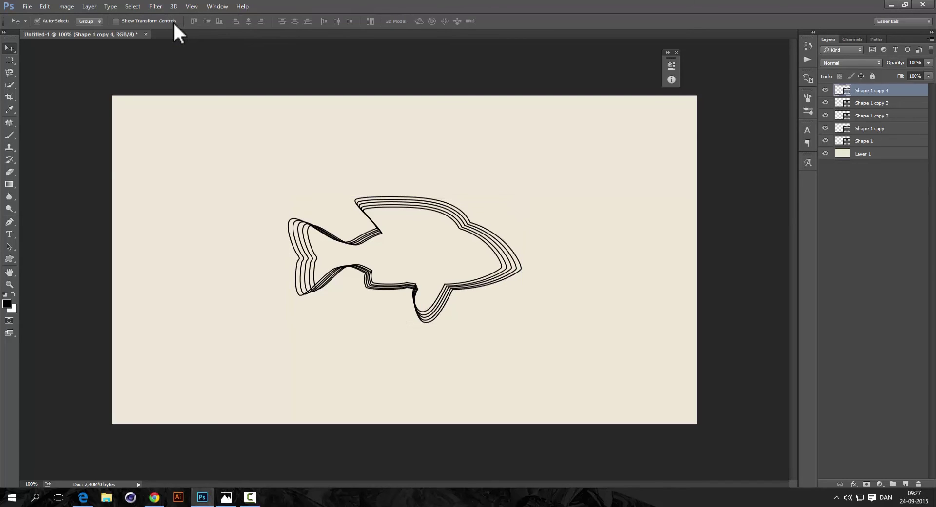
# Step: Repeat duplicate-and-enlarge until the stack reaches Shape 1 copy 29, then select all outline layers
pyautogui.hotkey('ctrl', 'j')
pyautogui.hotkey('ctrl', 't')
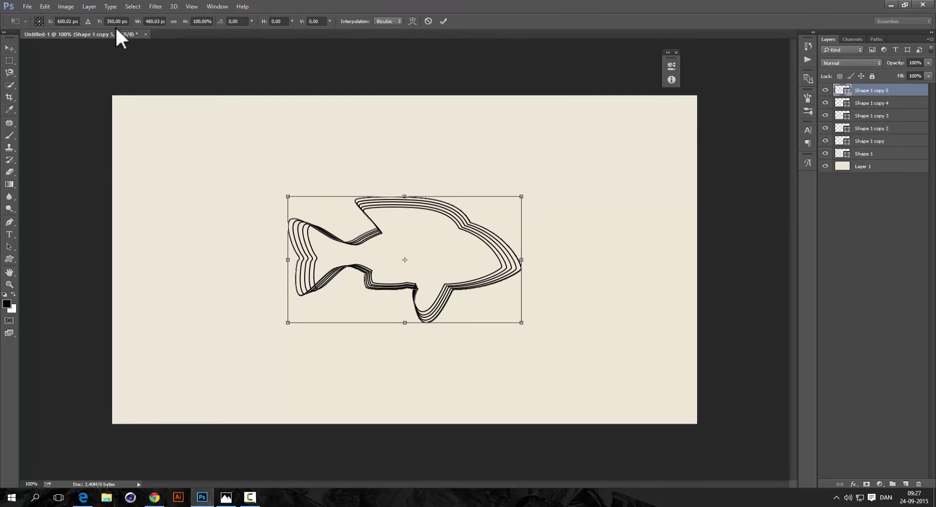
pyautogui.doubleClick(154, 22)
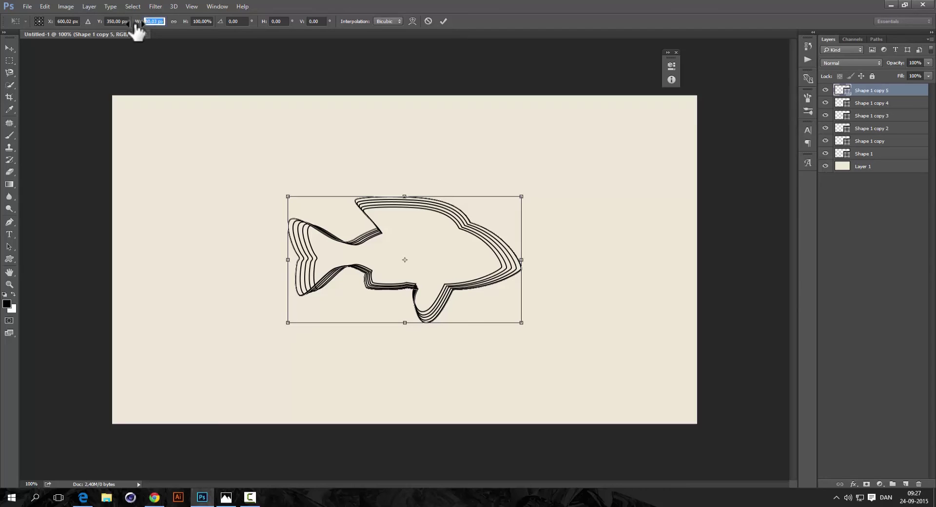
pyautogui.press('Return')
pyautogui.hotkey('ctrl', 'alt', 'shift', 't')
pyautogui.hotkey('ctrl', 'alt', 'shift', 't')
pyautogui.hotkey('ctrl', 'alt', 'shift', 't')
pyautogui.hotkey('ctrl', 'alt', 'shift', 't')
pyautogui.hotkey('ctrl', 'alt', 'shift', 't')
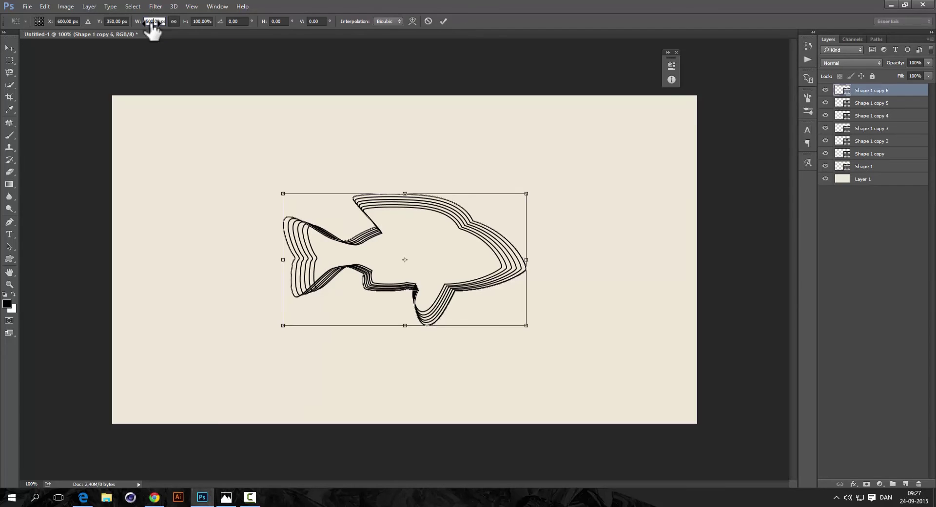
pyautogui.hotkey('ctrl', 't')
pyautogui.press('Return')
pyautogui.hotkey('ctrl', 'alt', 'shift', 't')
pyautogui.hotkey('ctrl', 'alt', 'shift', 't')
pyautogui.hotkey('ctrl', 'alt', 'shift', 't')
pyautogui.hotkey('ctrl', 'alt', 'shift', 't')
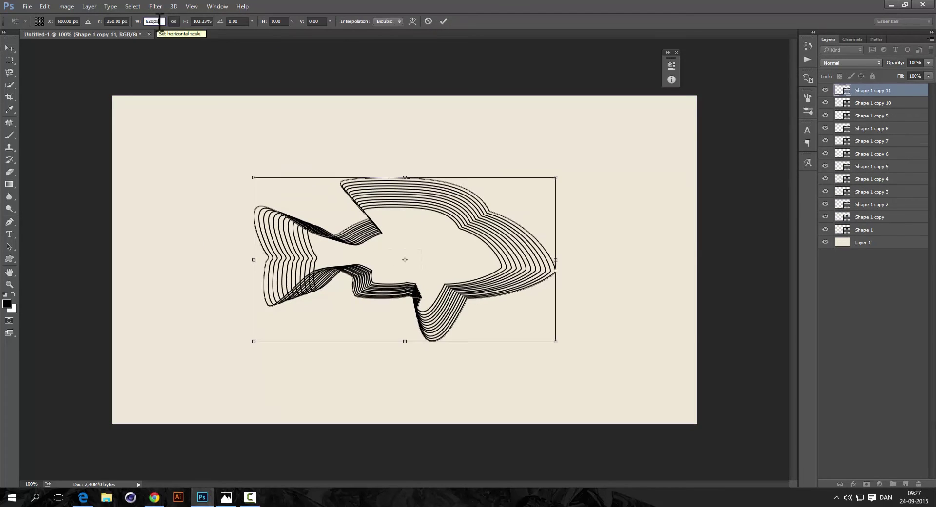
pyautogui.hotkey('ctrl', 'alt', 'shift', 't')
pyautogui.hotkey('ctrl', 'alt', 'shift', 't')
pyautogui.hotkey('ctrl', 'alt', 'shift', 't')
pyautogui.hotkey('ctrl', 'alt', 'shift', 't')
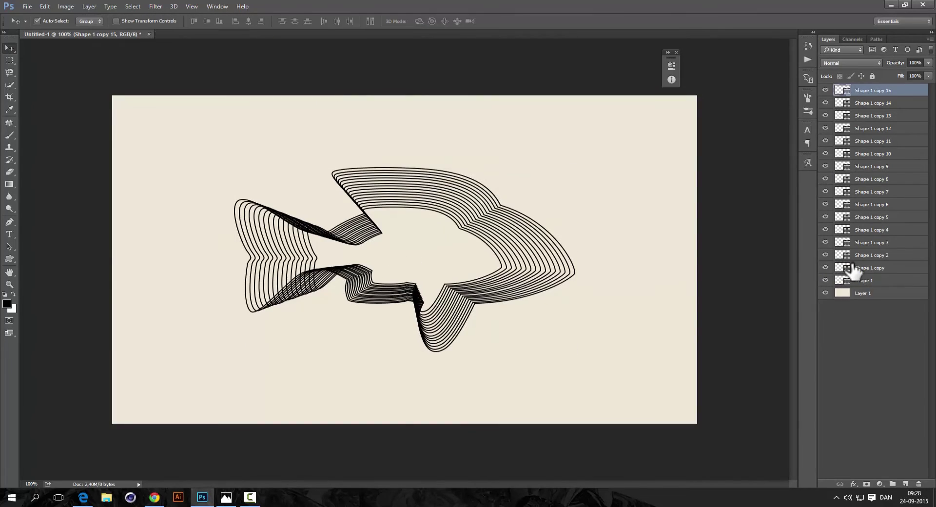
pyautogui.hotkey('ctrl', 'alt', 'shift', 't')
pyautogui.hotkey('ctrl', 'alt', 'shift', 't')
pyautogui.hotkey('ctrl', 'alt', 'shift', 't')
pyautogui.hotkey('ctrl', 'alt', 'shift', 't')
pyautogui.hotkey('ctrl', 'alt', 'shift', 't')
pyautogui.hotkey('ctrl', 'alt', 'shift', 't')
pyautogui.hotkey('ctrl', 'alt', 'shift', 't')
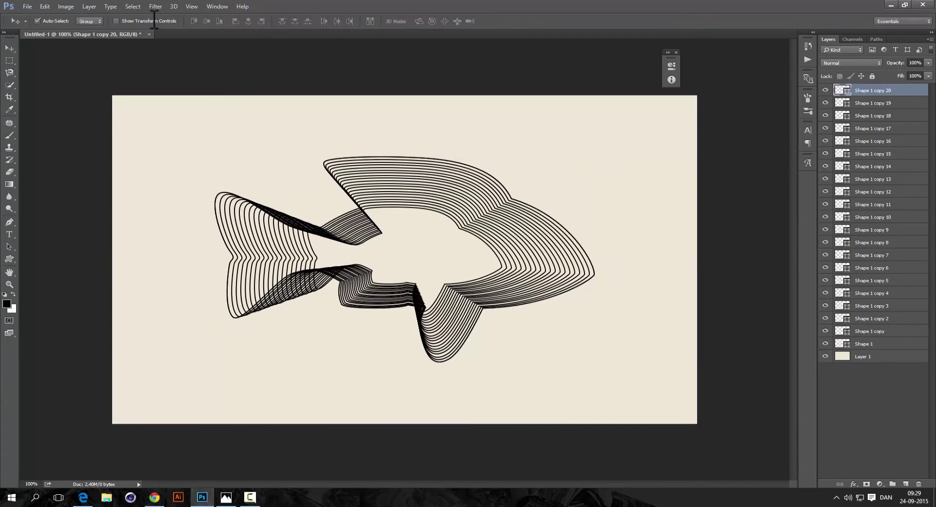
pyautogui.hotkey('ctrl', 'alt', 'shift', 't')
pyautogui.hotkey('ctrl', 'alt', 'shift', 't')
pyautogui.hotkey('ctrl', 'alt', 'shift', 't')
pyautogui.hotkey('ctrl', 'alt', 'shift', 't')
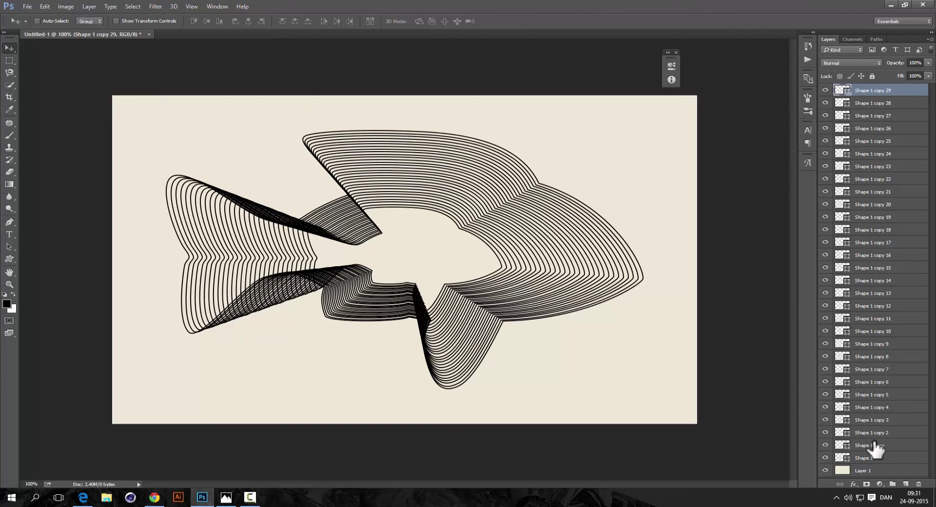
pyautogui.keyDown('shift'); pyautogui.click(878, 459); pyautogui.keyUp('shift')
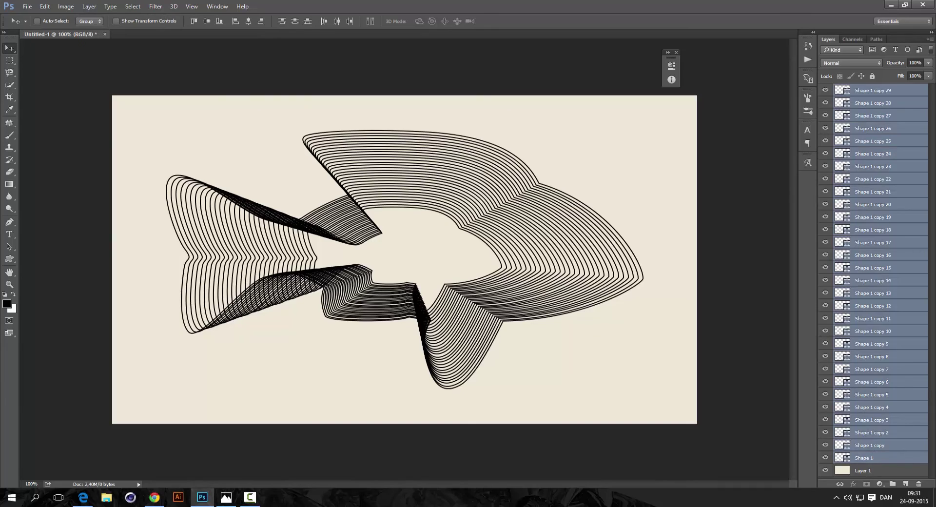
pyautogui.click(873, 128)
pyautogui.click(871, 92)
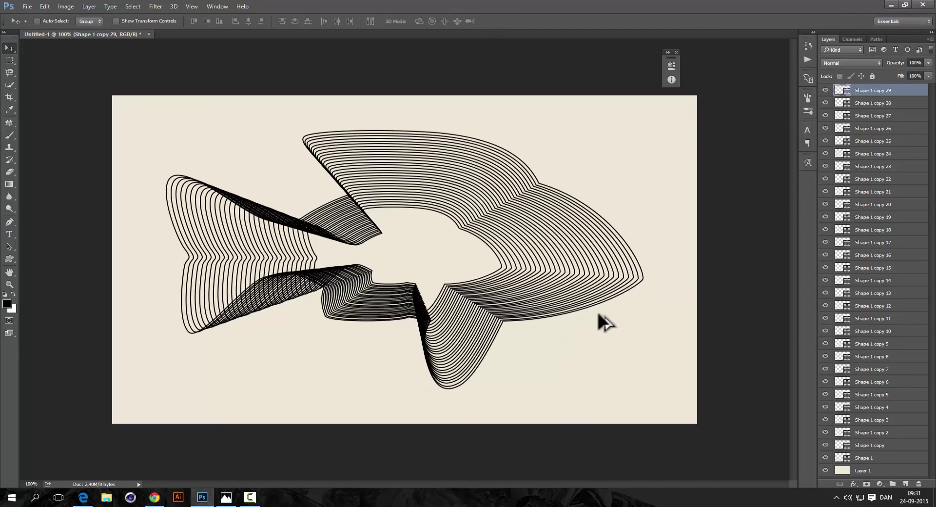
pyautogui.scroll(4, 447, 326)
pyautogui.scroll(-4, 447, 326)
pyautogui.click(226, 497)
# Step: Duplicate the fish outline once more and name the new layer 'text patk'
pyautogui.hotkey('ctrl', 'alt', 'shift', 't')
pyautogui.doubleClick(873, 90)
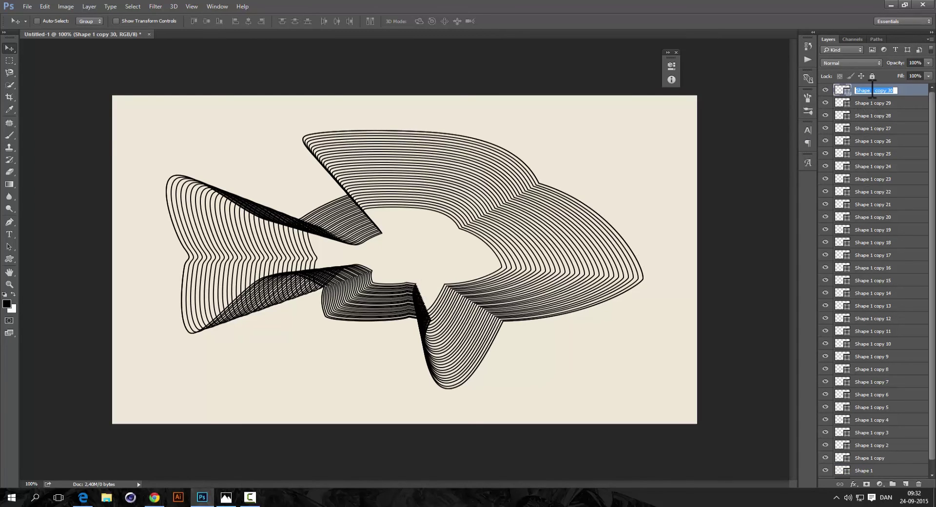
pyautogui.write('text patk')
pyautogui.press('Return')
# Step: Scale the 'text patk' outline to 110% so it surrounds the whole stack
pyautogui.hotkey('ctrl', 't')
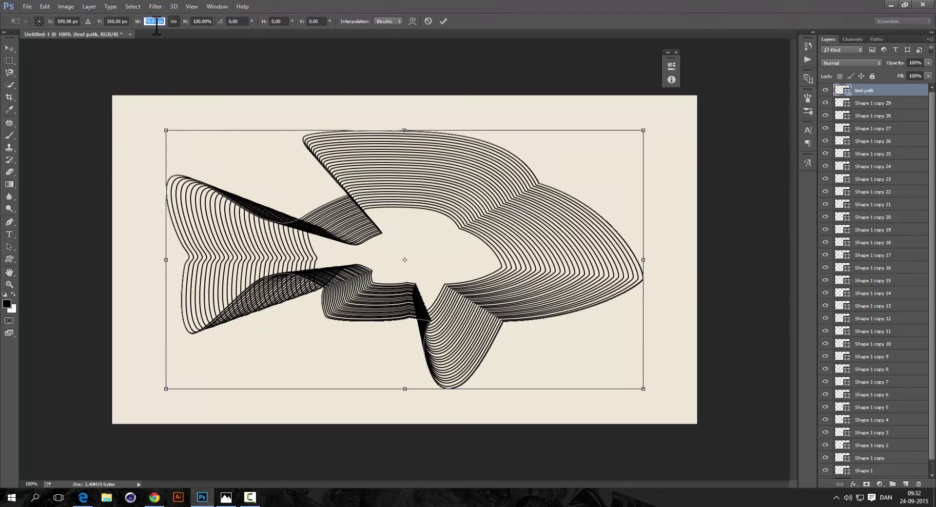
pyautogui.write('120%')
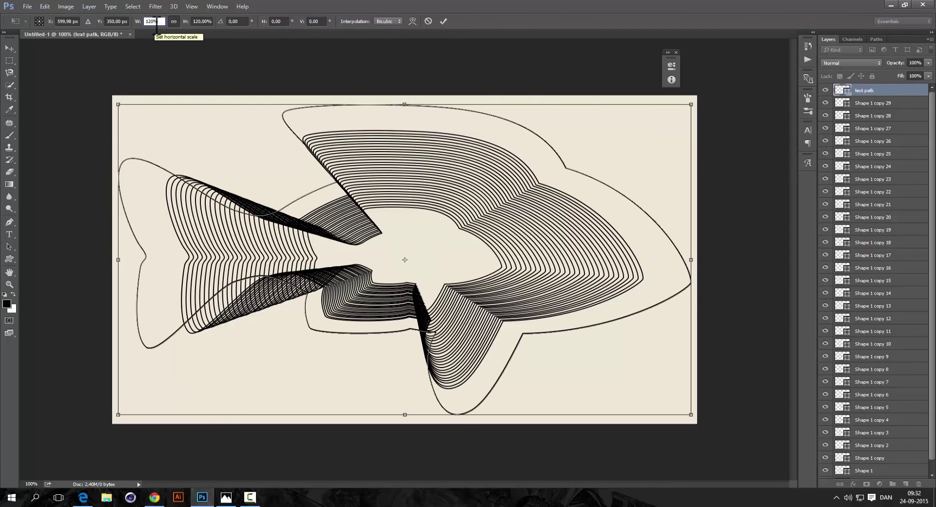
pyautogui.press('BackSpace')
pyautogui.press('BackSpace')
pyautogui.press('BackSpace')
pyautogui.press('BackSpace')
pyautogui.write('110')
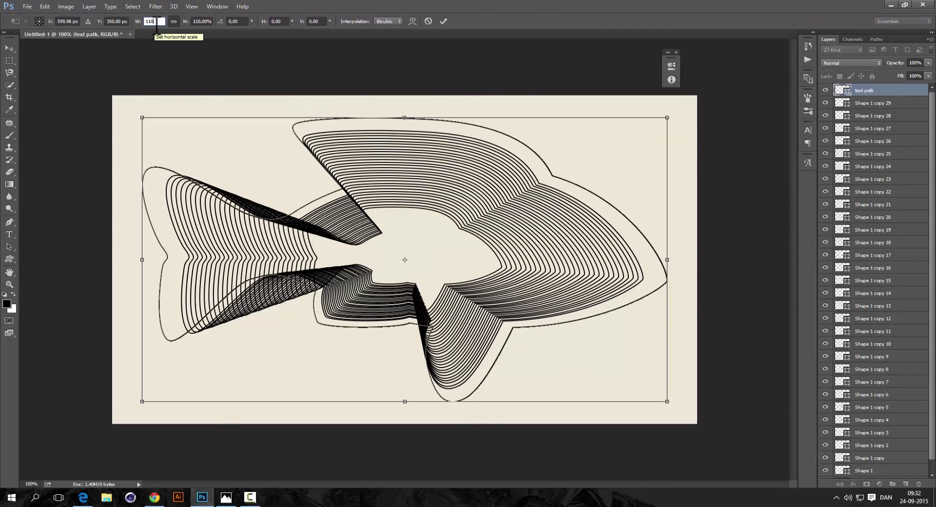
pyautogui.press('Return')
# Step: Type 'Do you know why the fish goes "blop blop blop"?' along the outer outline at 29 pt
pyautogui.press('t')
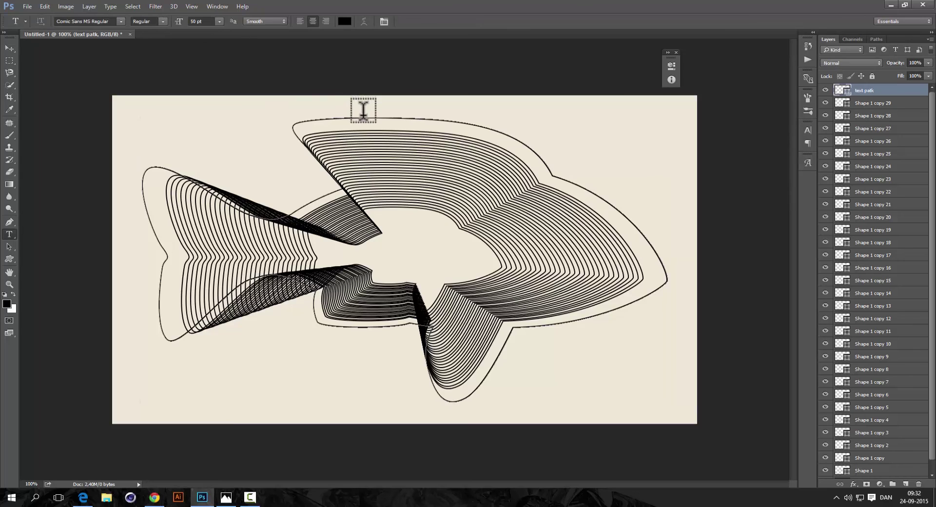
pyautogui.click(365, 115)
pyautogui.write('Do')
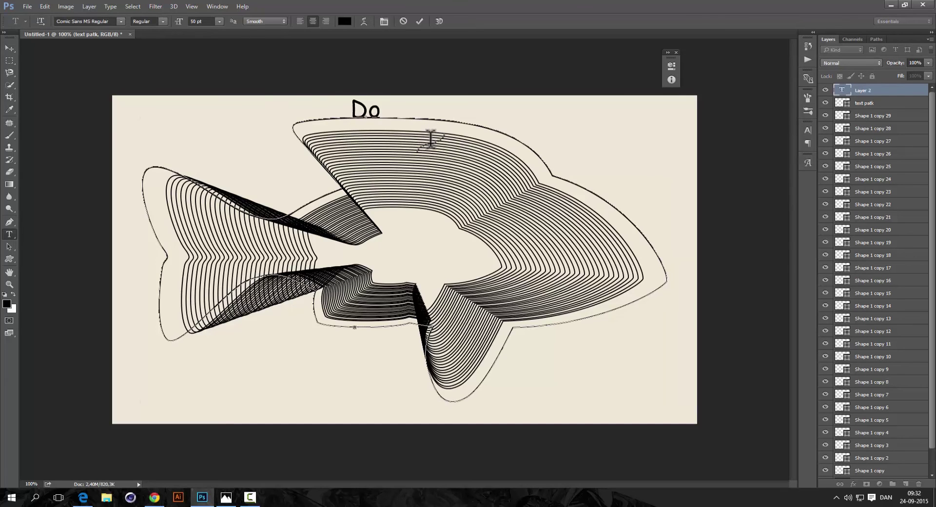
pyautogui.write(' you kn')
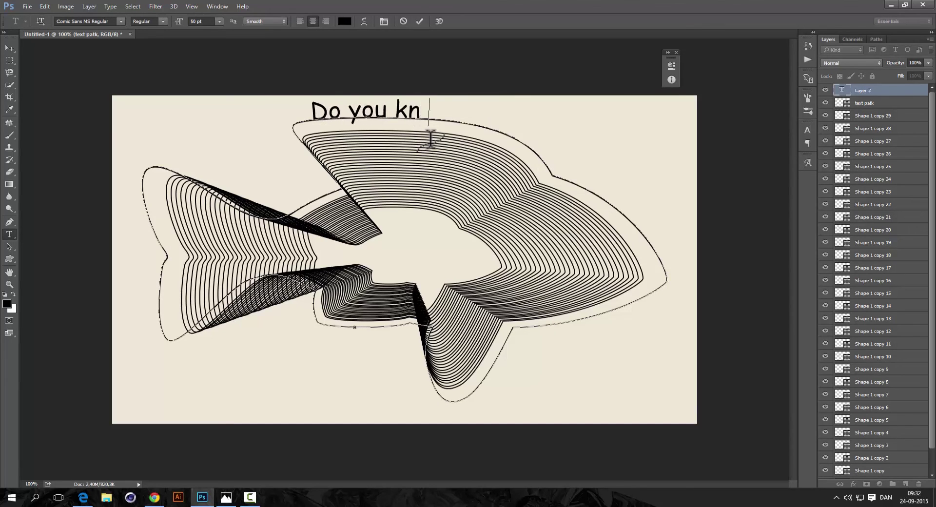
pyautogui.write('ow')
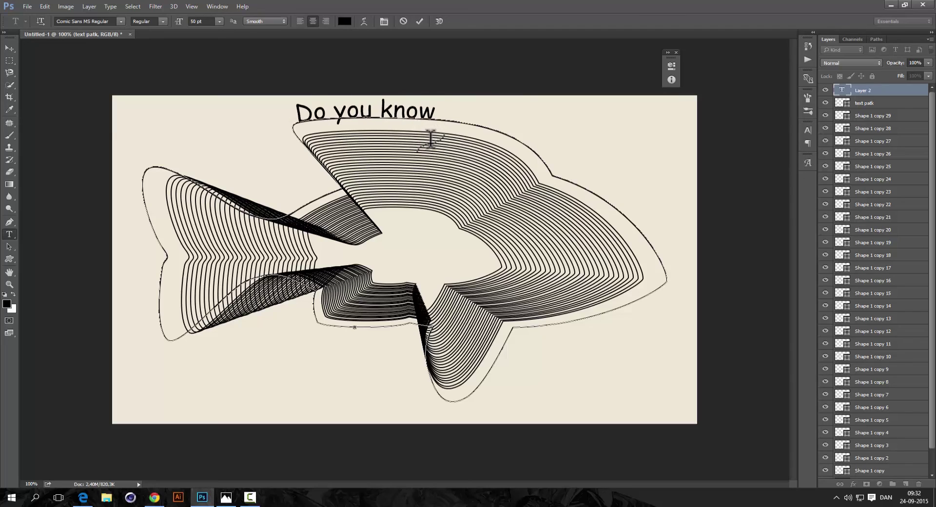
pyautogui.write(' why the fish goes')
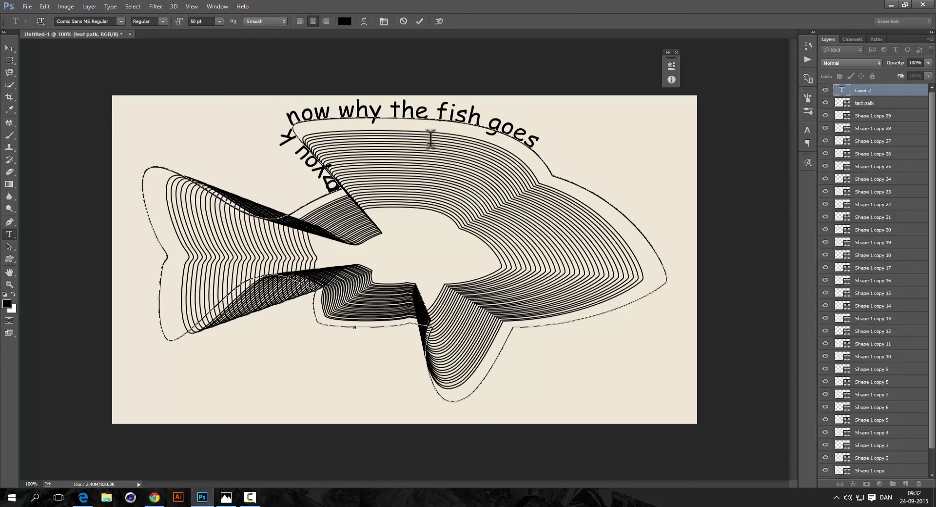
pyautogui.write(' "blop')
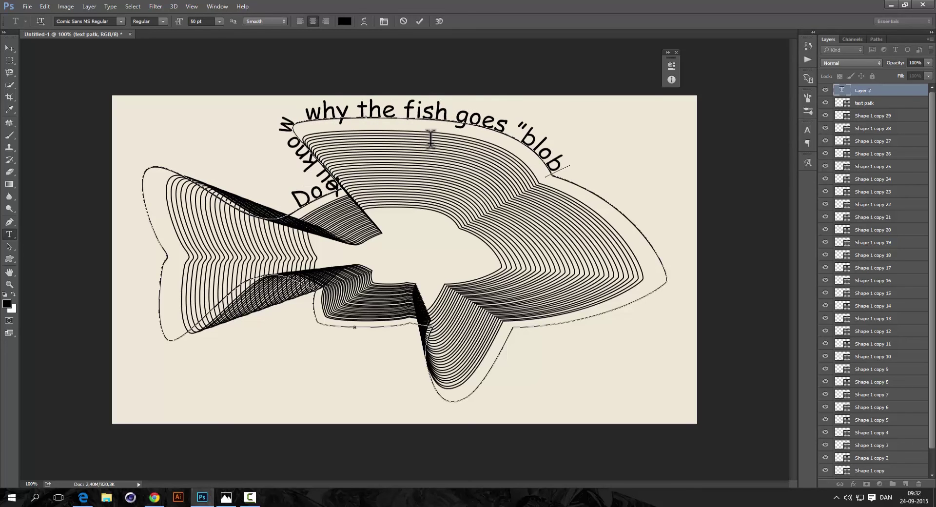
pyautogui.write(' blopblop')
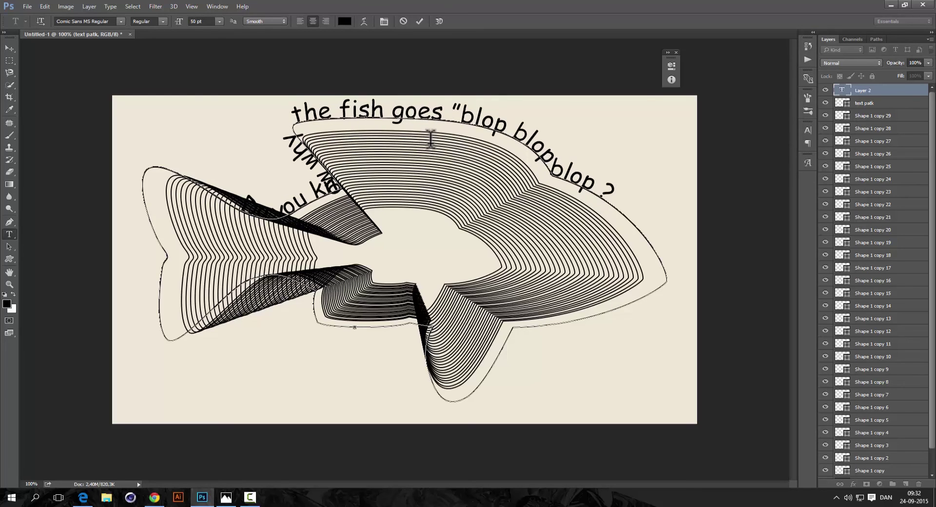
pyautogui.write('"')
pyautogui.write('?')
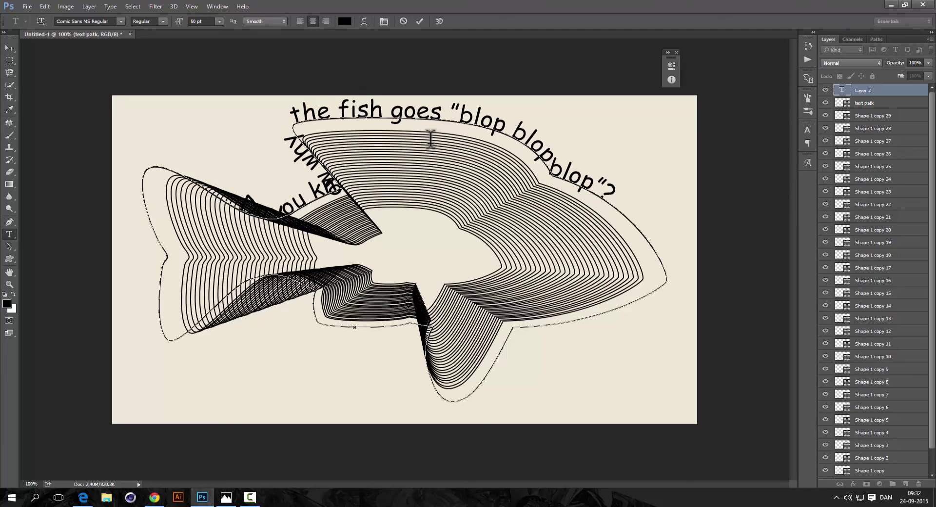
pyautogui.press('BackSpace')
pyautogui.write('?')
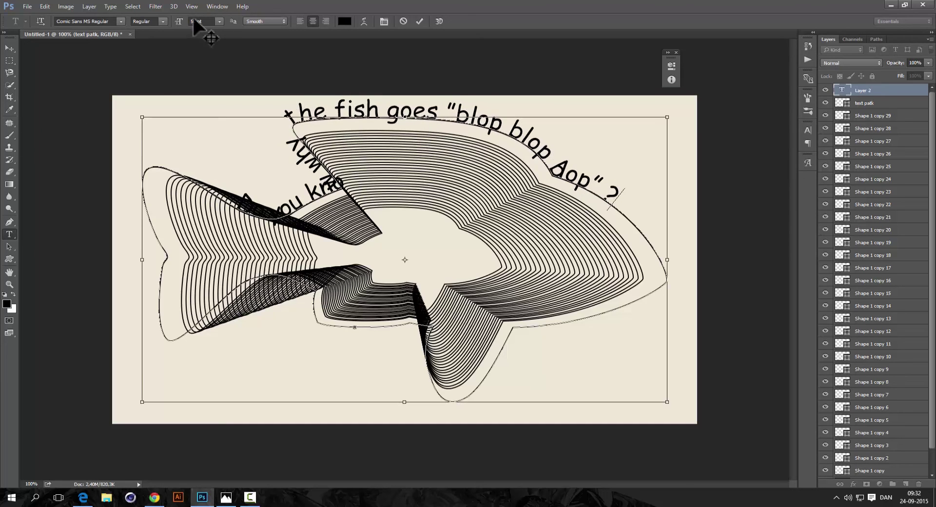
pyautogui.hotkey('ctrl', 'a')
pyautogui.moveTo(180, 25); pyautogui.dragTo(167, 25)
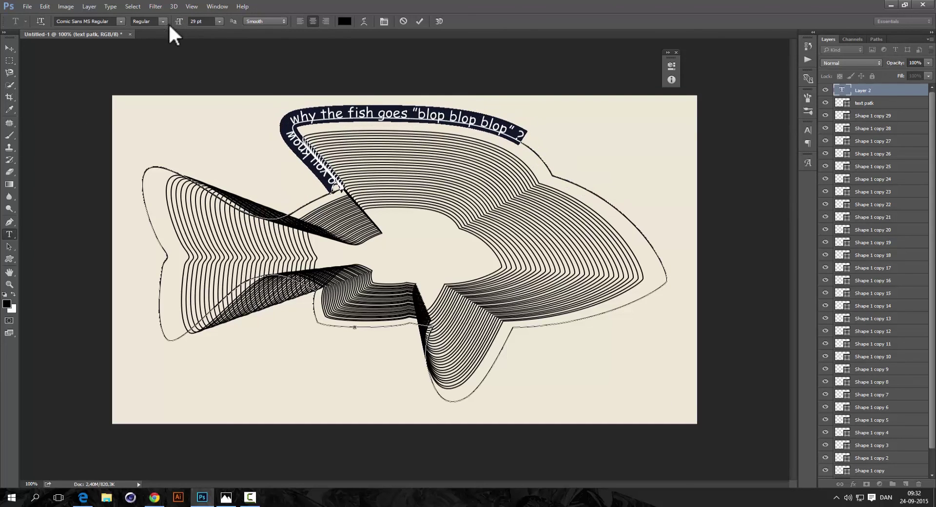
pyautogui.click(10, 49)
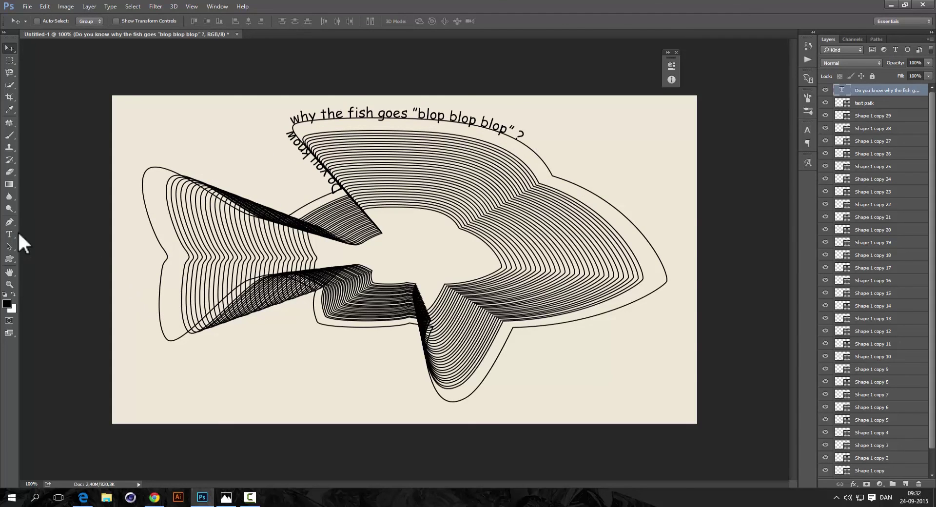
# Step: Slide the curved question along the path so it wraps around the fish's right end
pyautogui.moveTo(11, 247); pyautogui.dragTo(36, 244)
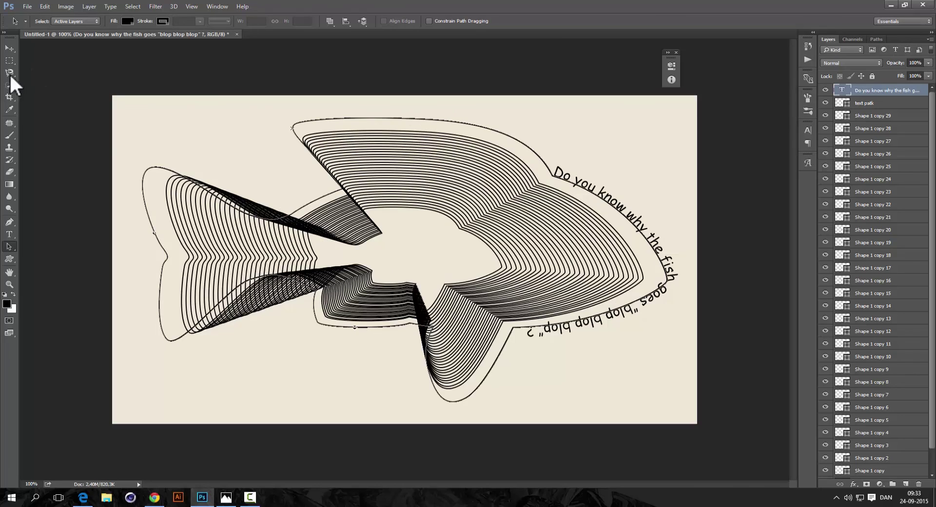
pyautogui.click(9, 49)
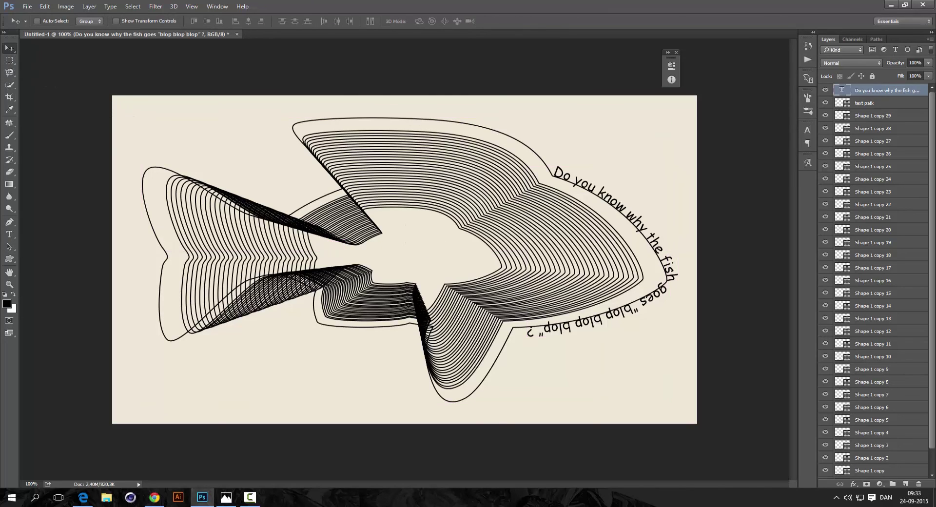
# Step: Hide the 'text patk' guide outline layer
pyautogui.click(826, 103)
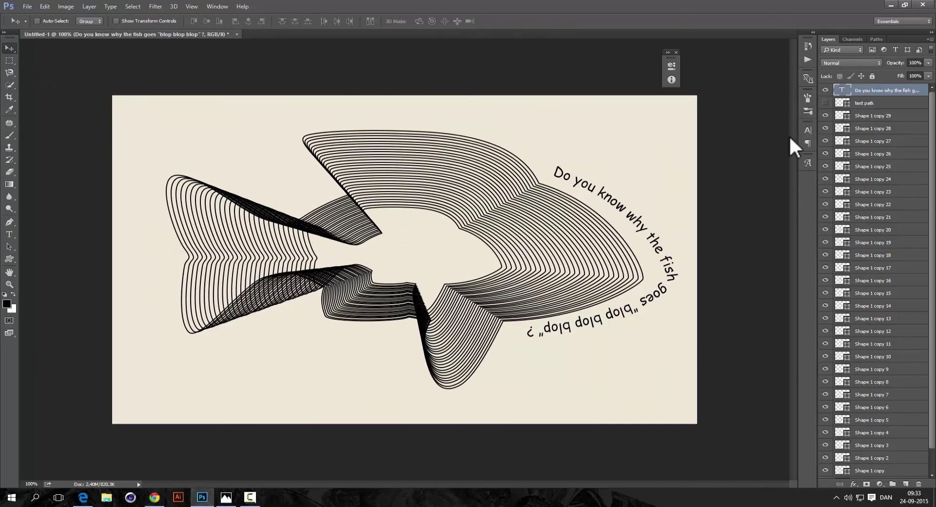